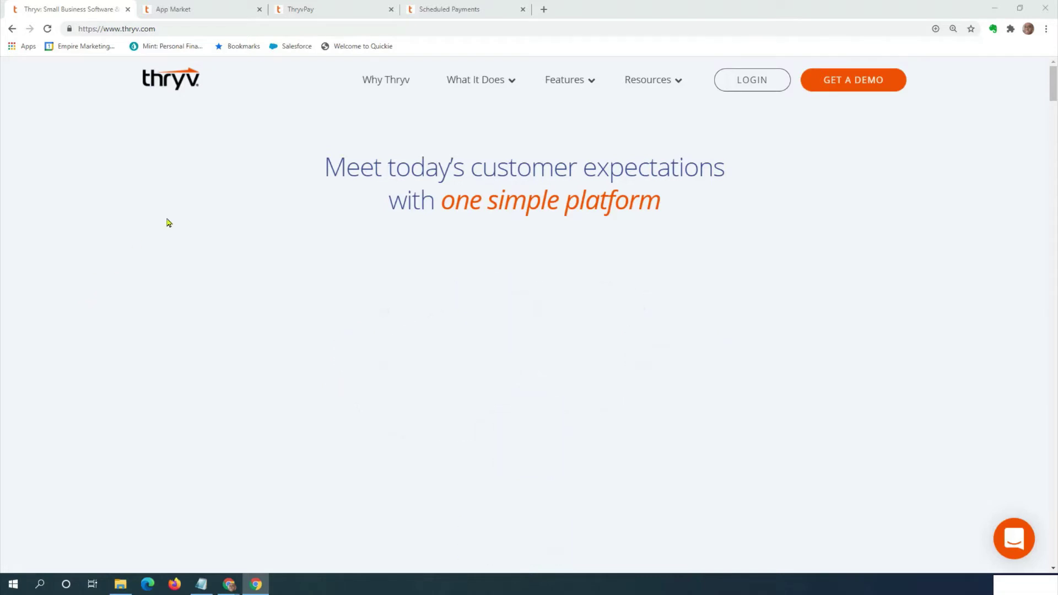
Step: Browse the What It Does menu and open the full industries list via 'more'
{"action": "left_click", "coordinate": [488, 86]}
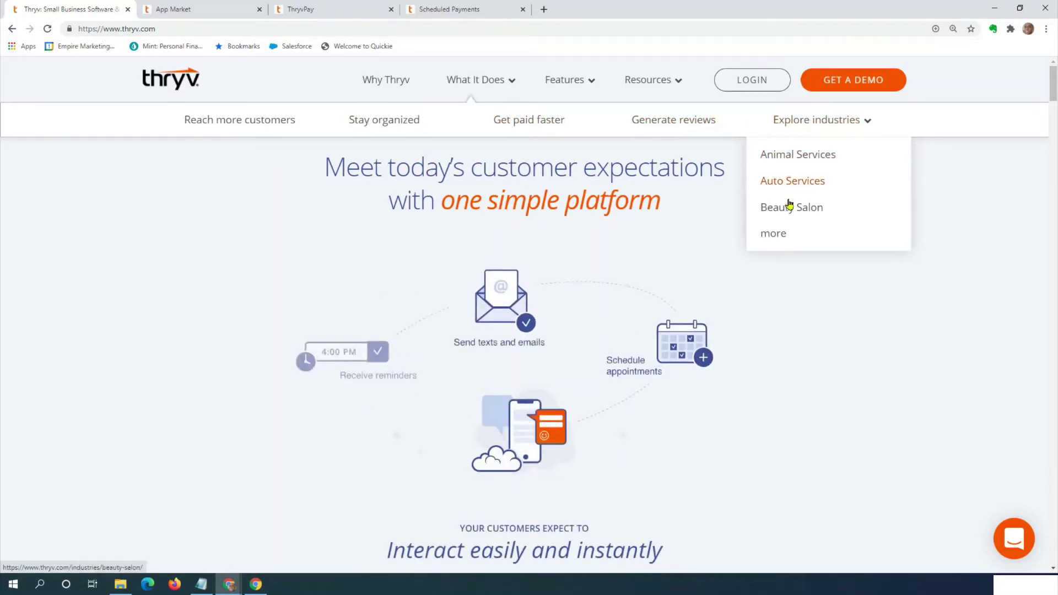
{"action": "left_click", "coordinate": [777, 235]}
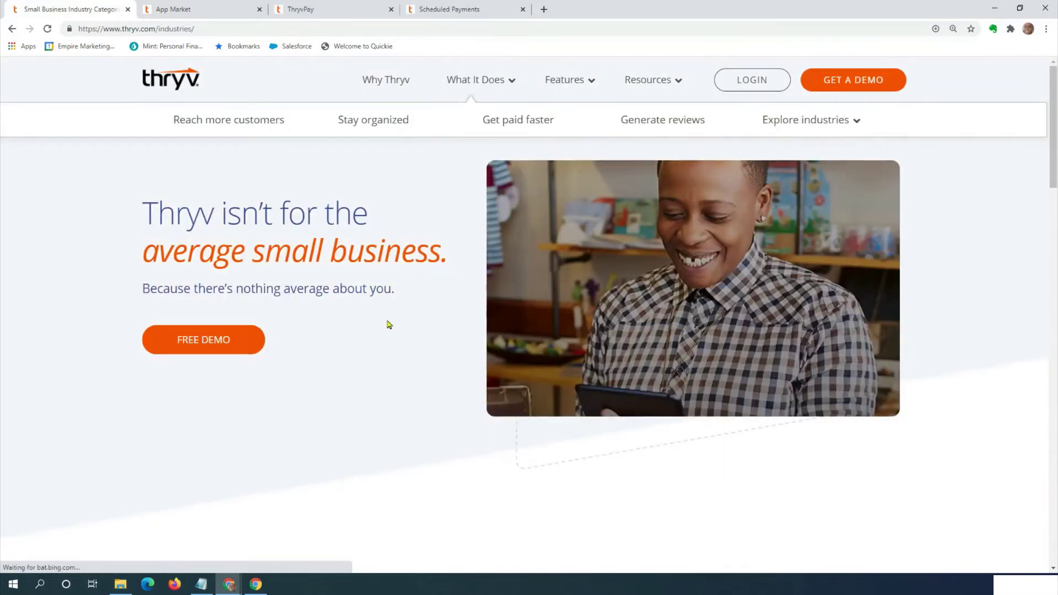
{"action": "scroll", "coordinate": [387, 325], "scroll_direction": "down", "scroll_amount": 2}
{"action": "scroll", "coordinate": [389, 323], "scroll_direction": "down", "scroll_amount": 2}
{"action": "scroll", "coordinate": [355, 312], "scroll_direction": "down", "scroll_amount": 2}
{"action": "scroll", "coordinate": [287, 285], "scroll_direction": "down", "scroll_amount": 2}
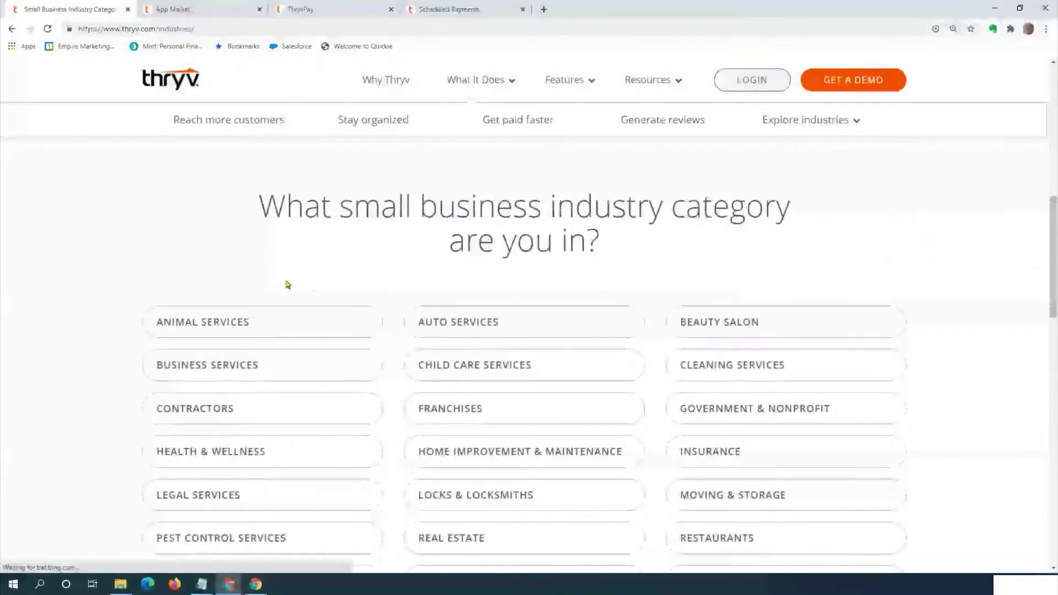
{"action": "scroll", "coordinate": [287, 285], "scroll_direction": "down", "scroll_amount": 1}
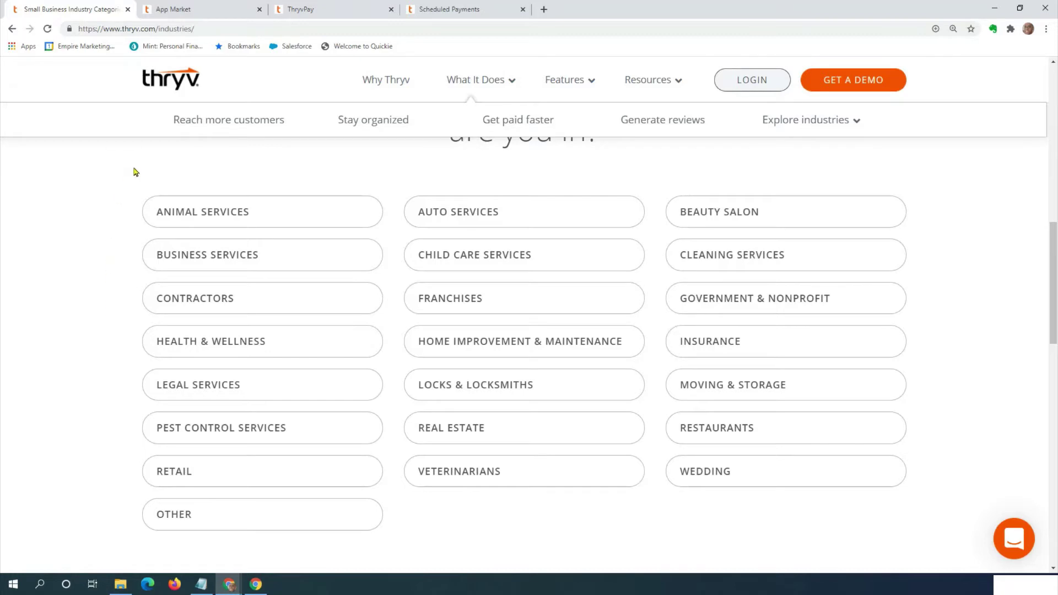
Step: Switch to the App Market browser tab to review it
{"action": "left_click", "coordinate": [204, 9]}
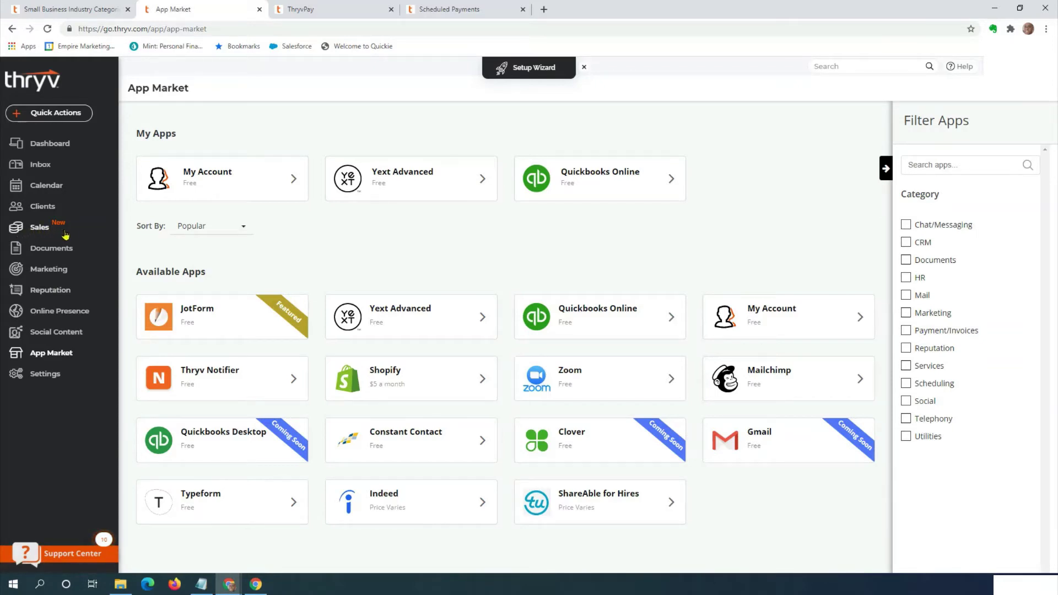
{"action": "left_click", "coordinate": [316, 11]}
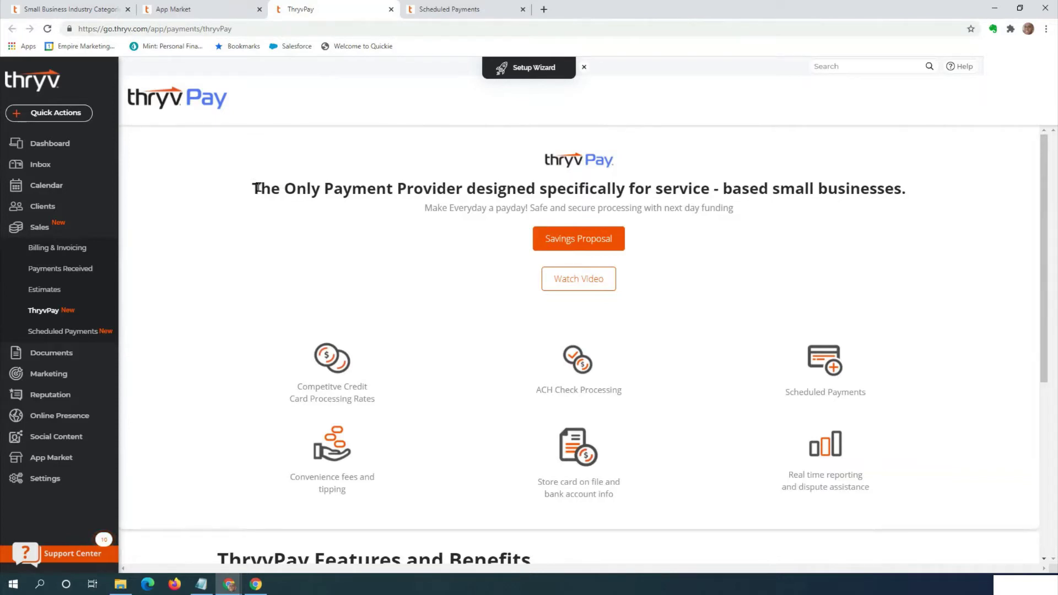
{"action": "left_click_drag", "start_coordinate": [255, 189], "coordinate": [310, 188]}
{"action": "left_click_drag", "start_coordinate": [446, 188], "coordinate": [917, 192]}
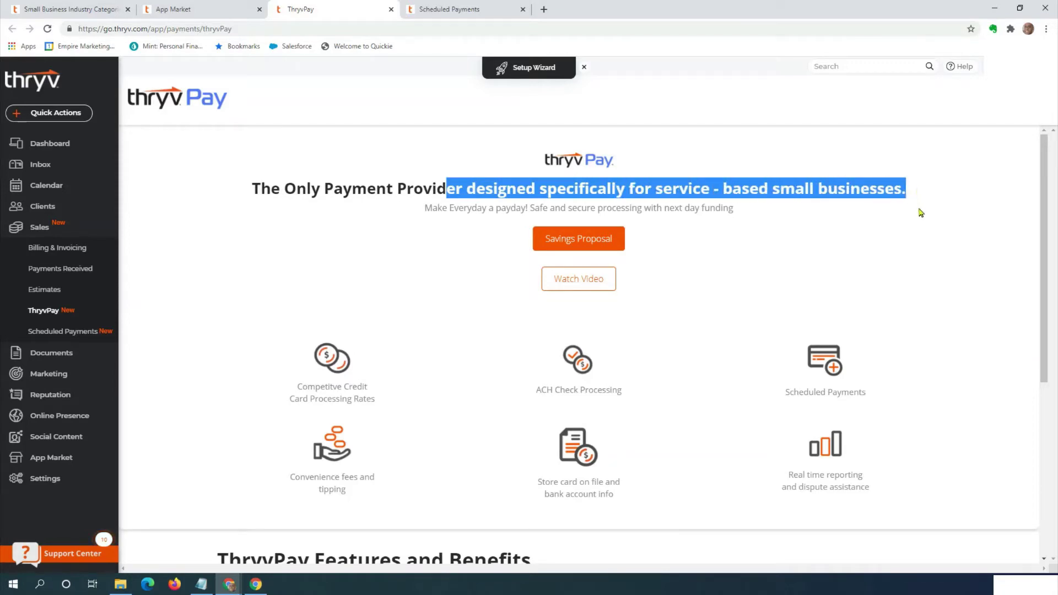
{"action": "left_click", "coordinate": [923, 216]}
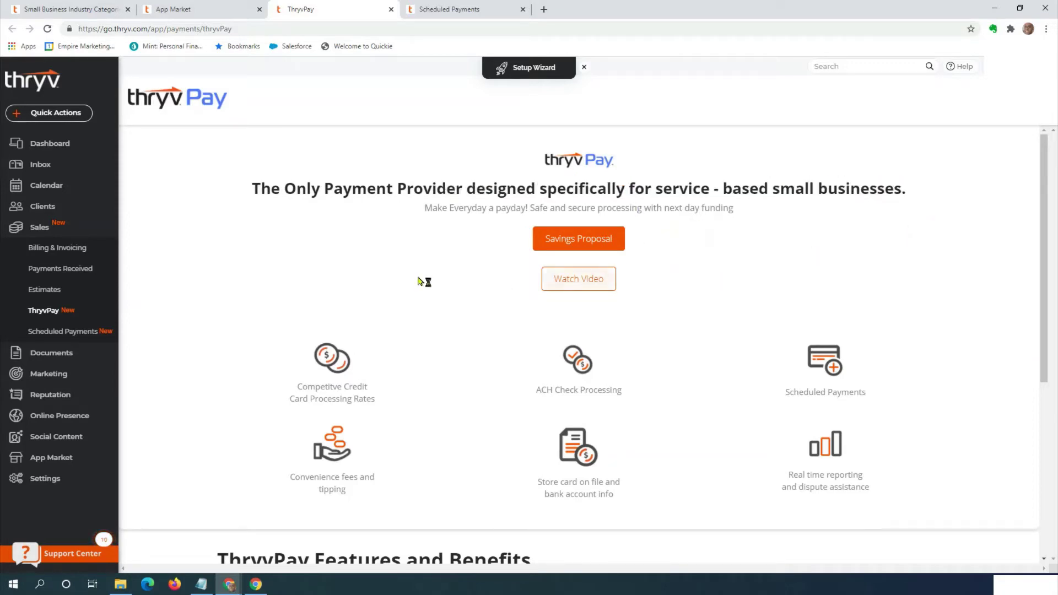
{"action": "scroll", "coordinate": [184, 285], "scroll_direction": "down", "scroll_amount": 2}
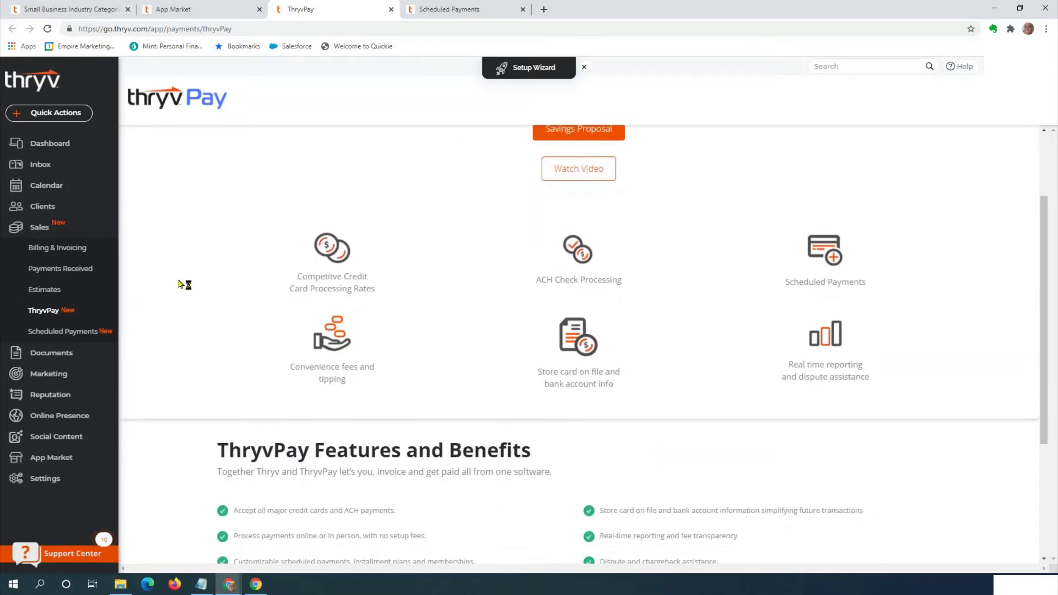
{"action": "scroll", "coordinate": [184, 285], "scroll_direction": "down", "scroll_amount": 2}
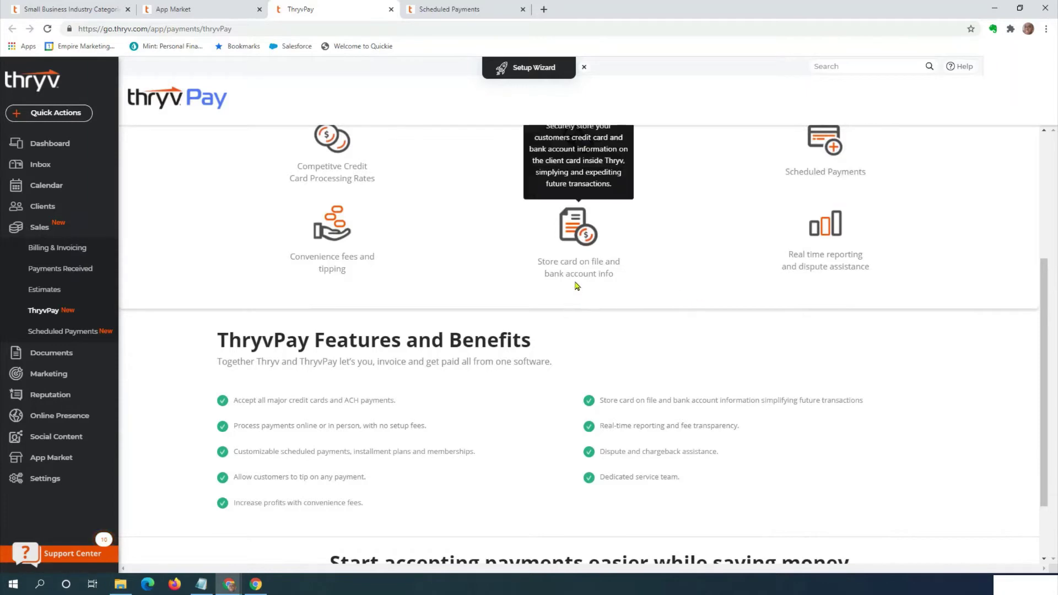
{"action": "scroll", "coordinate": [652, 296], "scroll_direction": "up", "scroll_amount": 1}
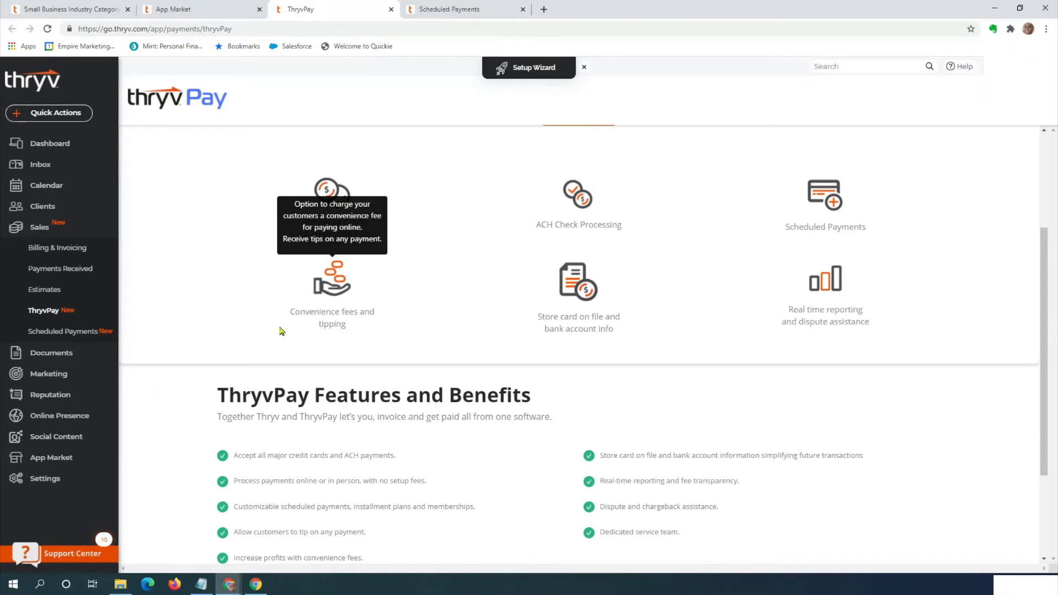
{"action": "scroll", "coordinate": [195, 354], "scroll_direction": "down", "scroll_amount": 2}
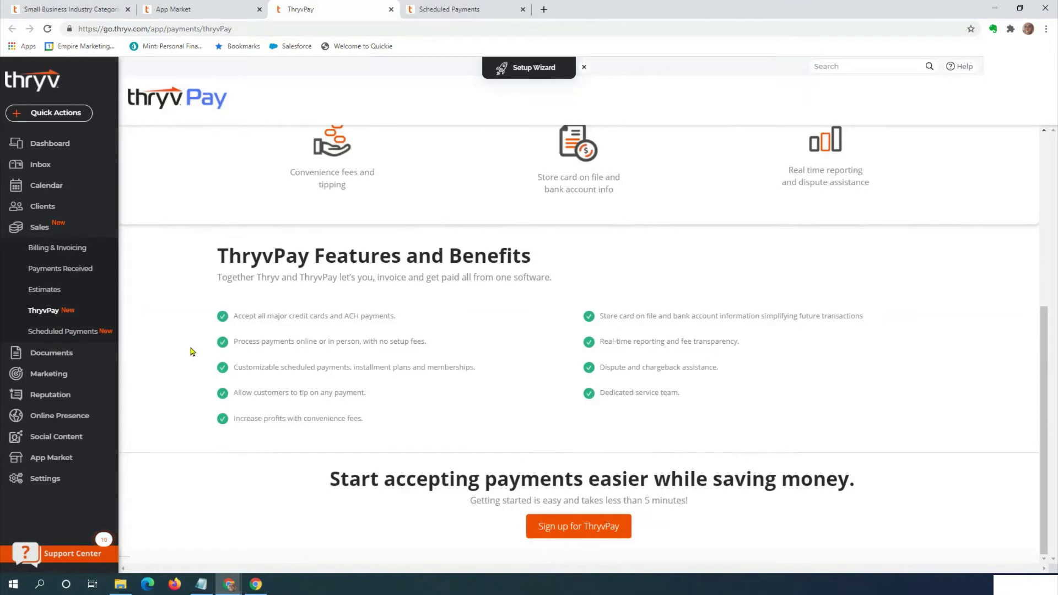
{"action": "scroll", "coordinate": [191, 352], "scroll_direction": "up", "scroll_amount": 1}
{"action": "scroll", "coordinate": [190, 353], "scroll_direction": "up", "scroll_amount": 2}
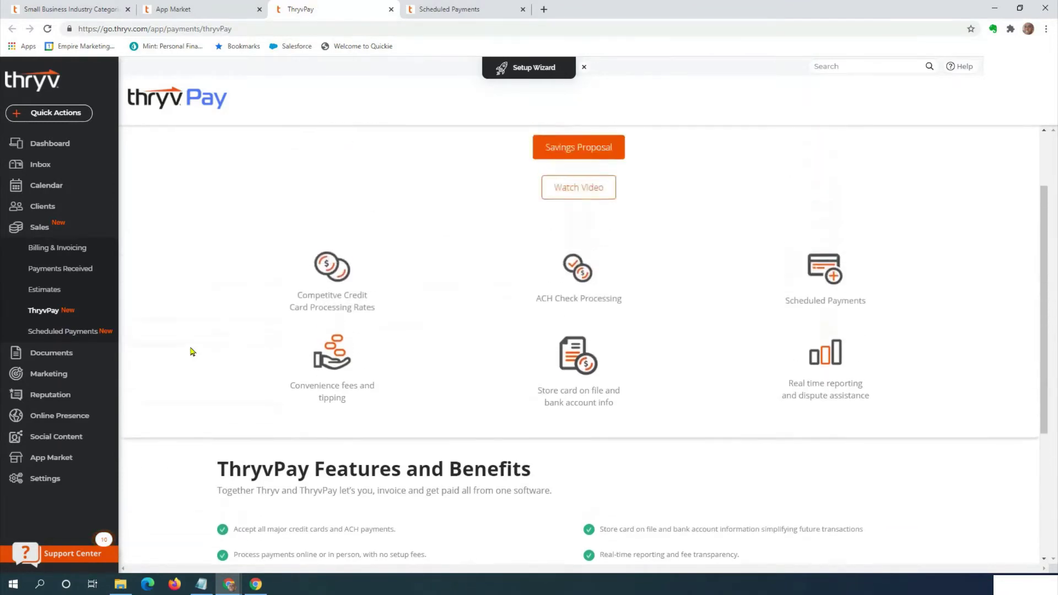
{"action": "scroll", "coordinate": [191, 352], "scroll_direction": "up", "scroll_amount": 1}
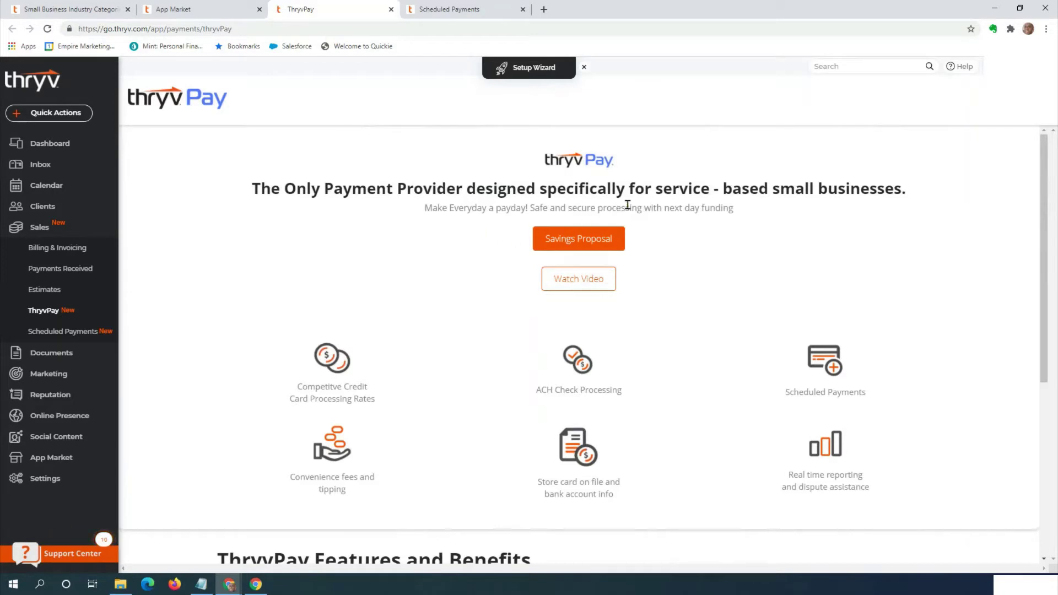
{"action": "left_click_drag", "start_coordinate": [568, 210], "coordinate": [736, 212]}
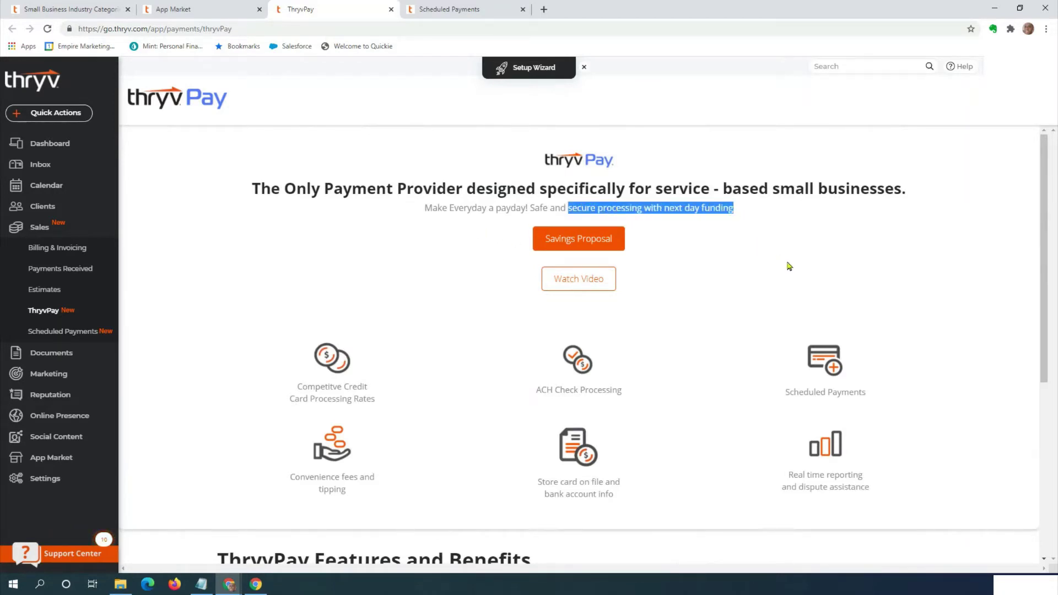
Step: Open the savings proposal, choose Housecall Pro as the current payment solution, and continue
{"action": "left_click", "coordinate": [588, 245]}
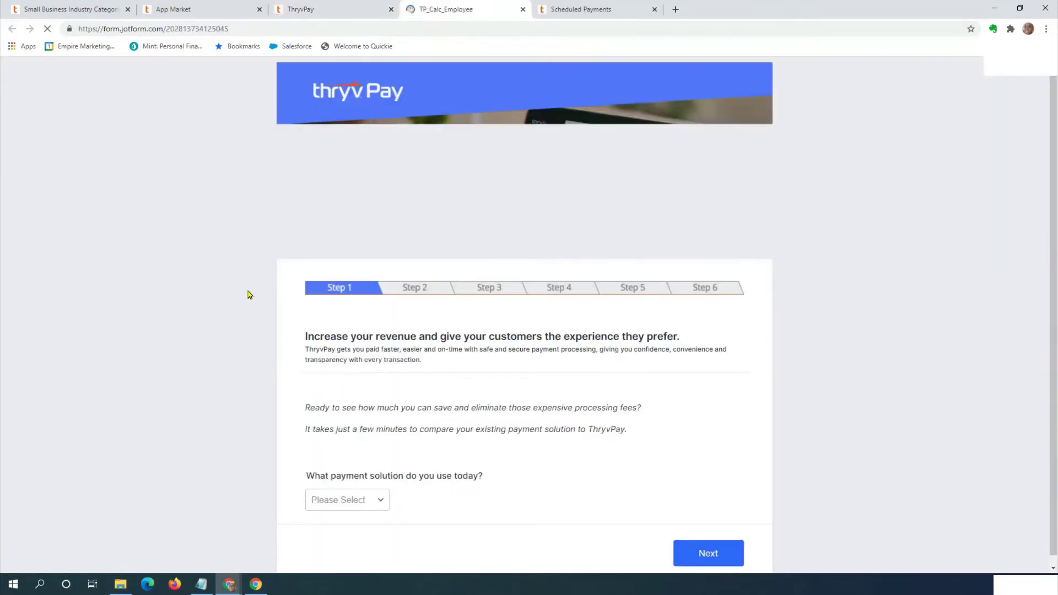
{"action": "scroll", "coordinate": [249, 304], "scroll_direction": "down", "scroll_amount": 1}
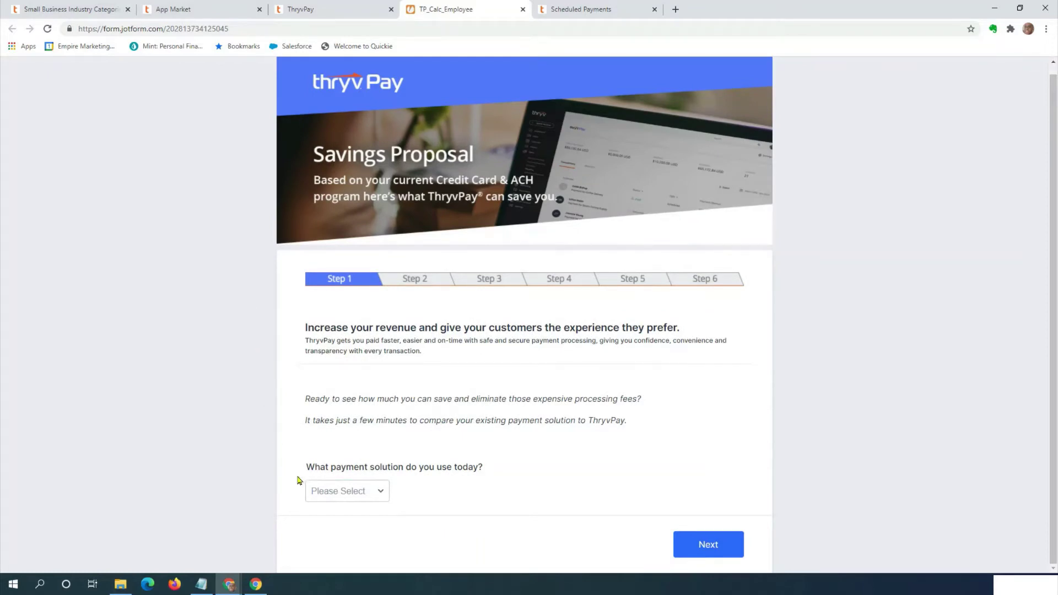
{"action": "left_click", "coordinate": [335, 496]}
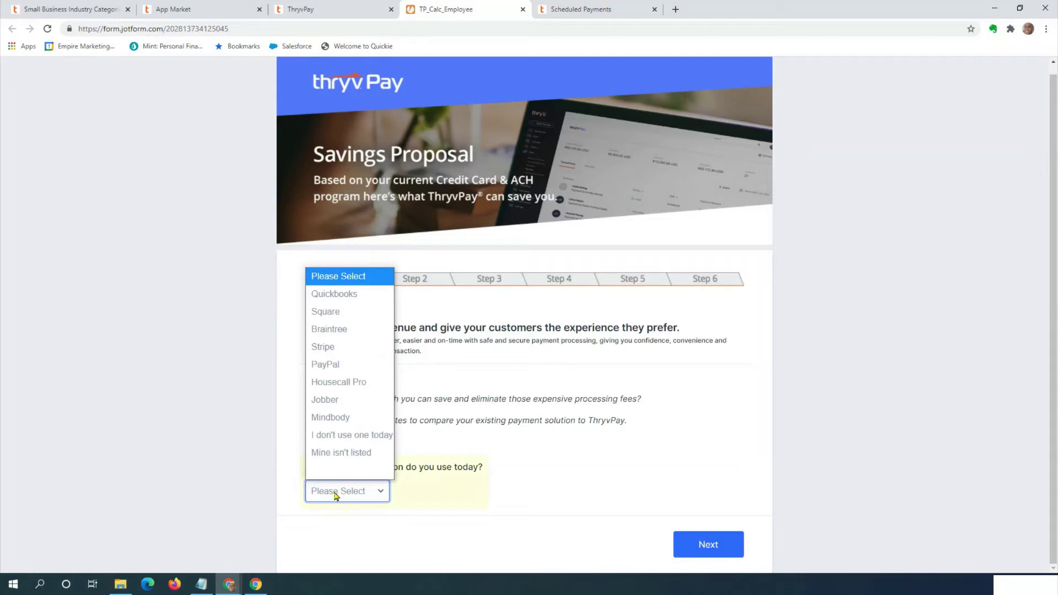
{"action": "left_click", "coordinate": [337, 335]}
{"action": "left_click", "coordinate": [357, 492]}
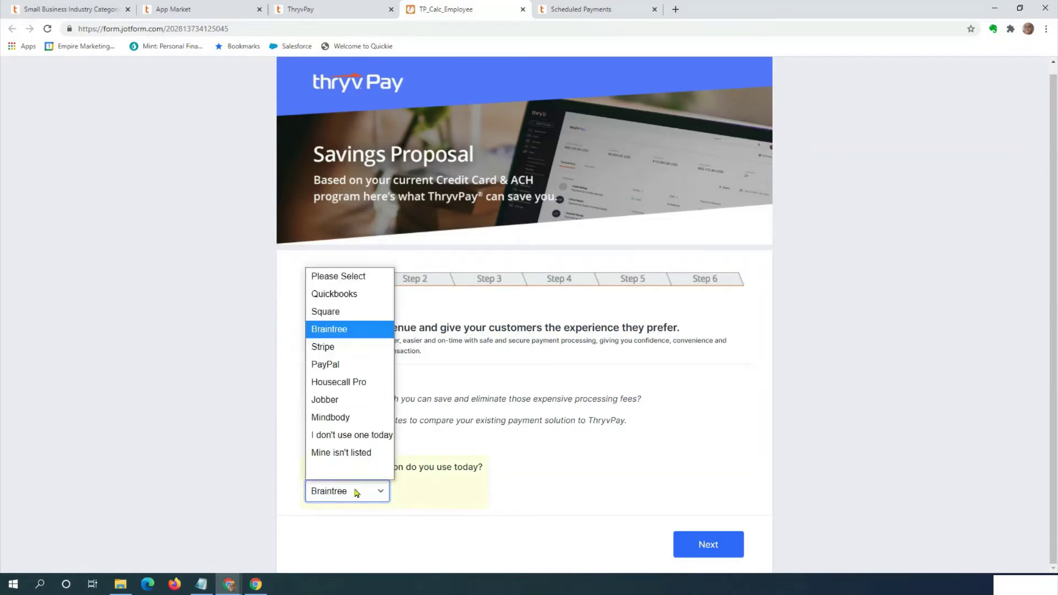
{"action": "left_click", "coordinate": [352, 386]}
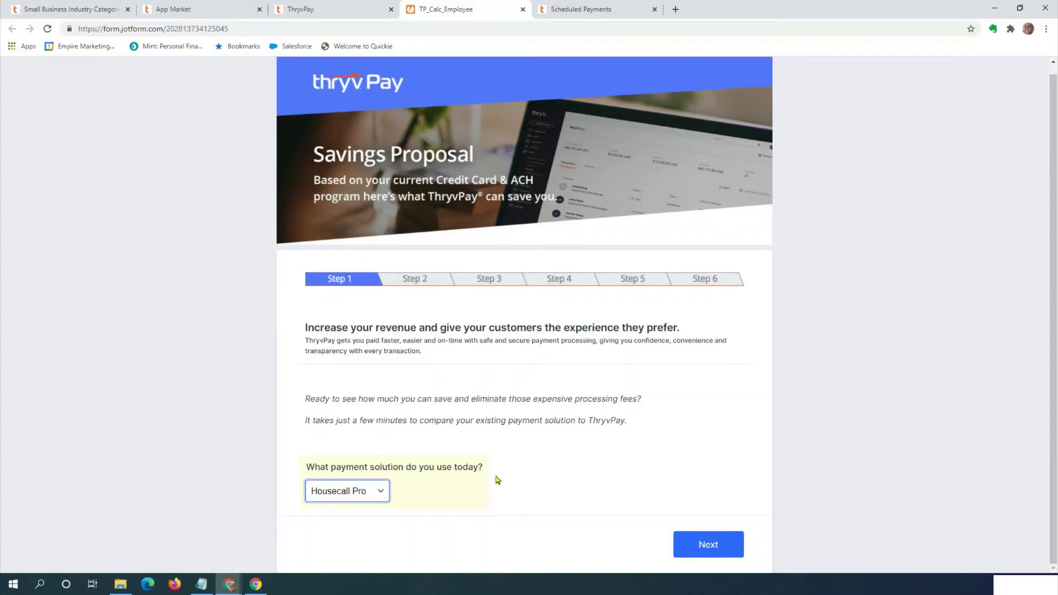
{"action": "left_click", "coordinate": [704, 544]}
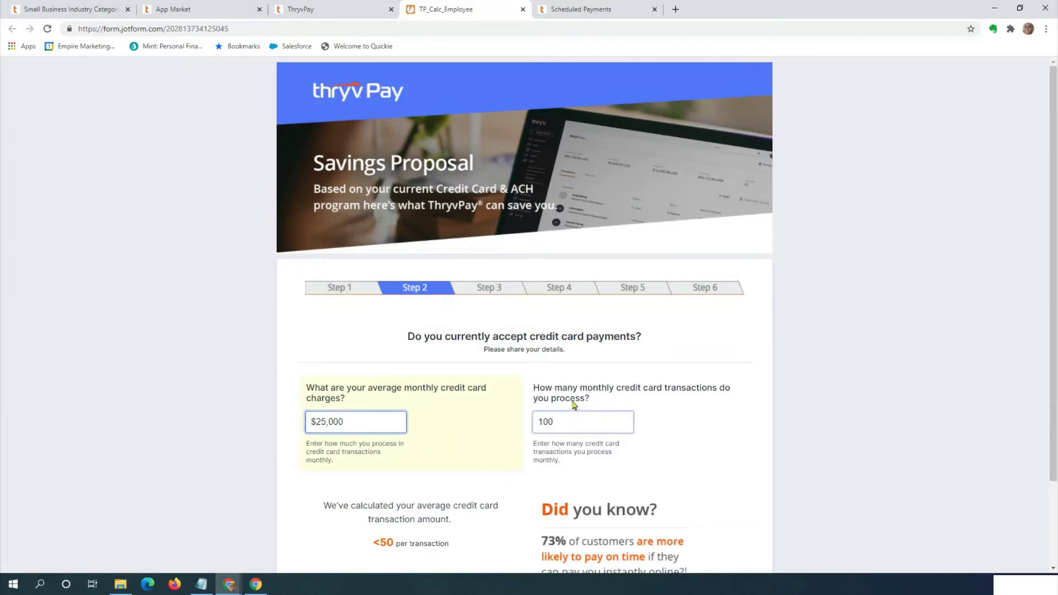
{"action": "scroll", "coordinate": [661, 428], "scroll_direction": "down", "scroll_amount": 2}
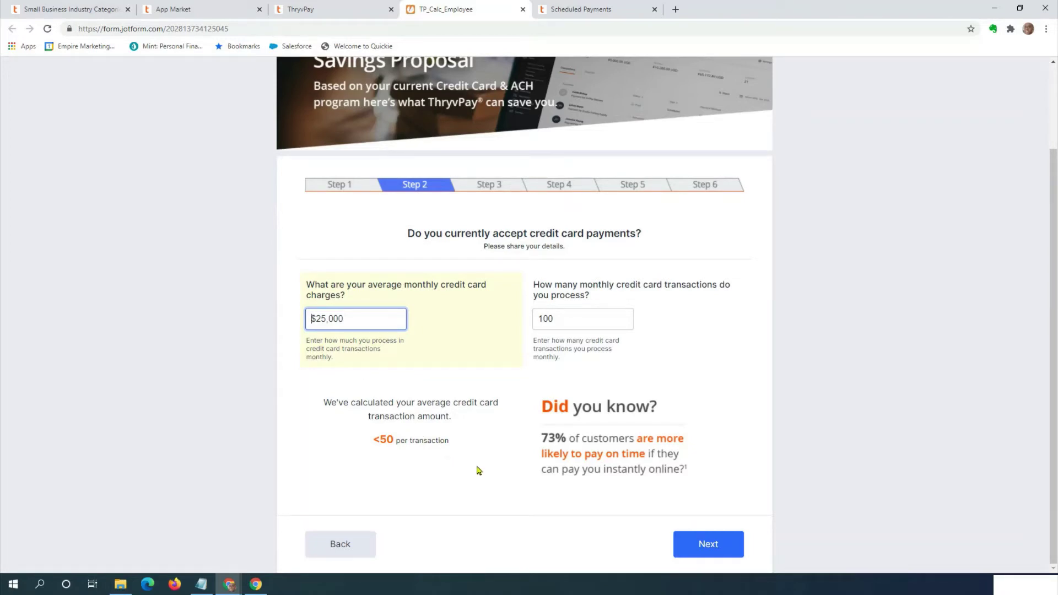
Step: Continue past Step 2 and the Step 3 ACH transaction fields to Step 4
{"action": "left_click", "coordinate": [712, 551]}
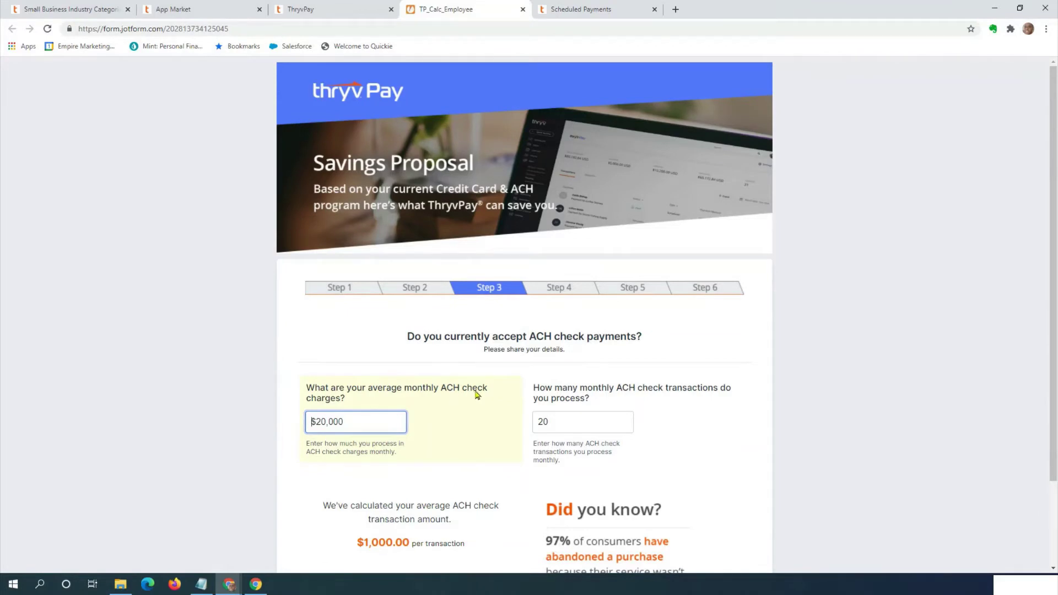
{"action": "scroll", "coordinate": [475, 396], "scroll_direction": "down", "scroll_amount": 1}
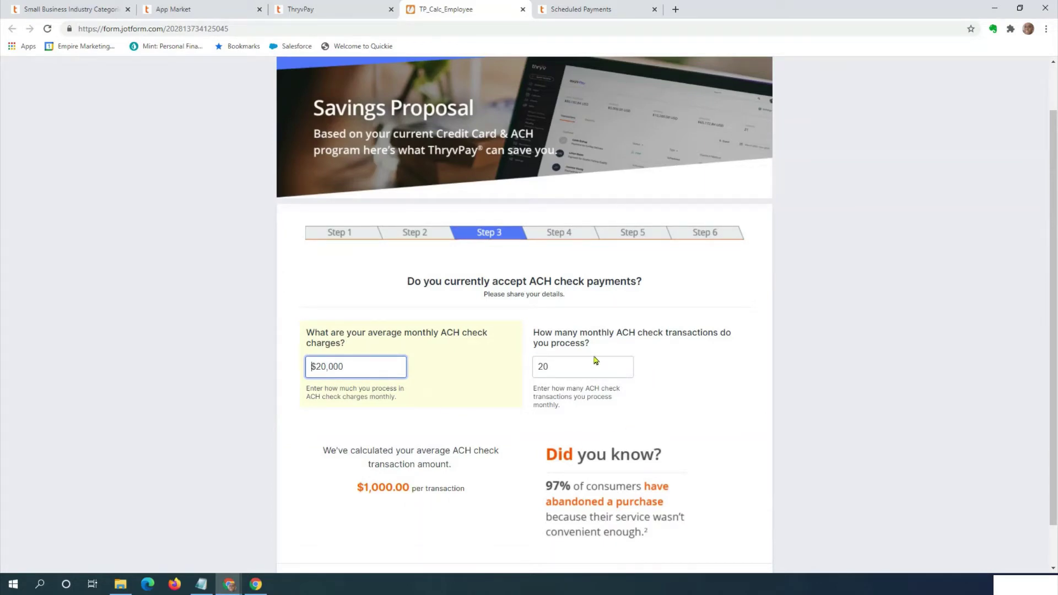
{"action": "left_click", "coordinate": [576, 365]}
{"action": "scroll", "coordinate": [646, 412], "scroll_direction": "down", "scroll_amount": 2}
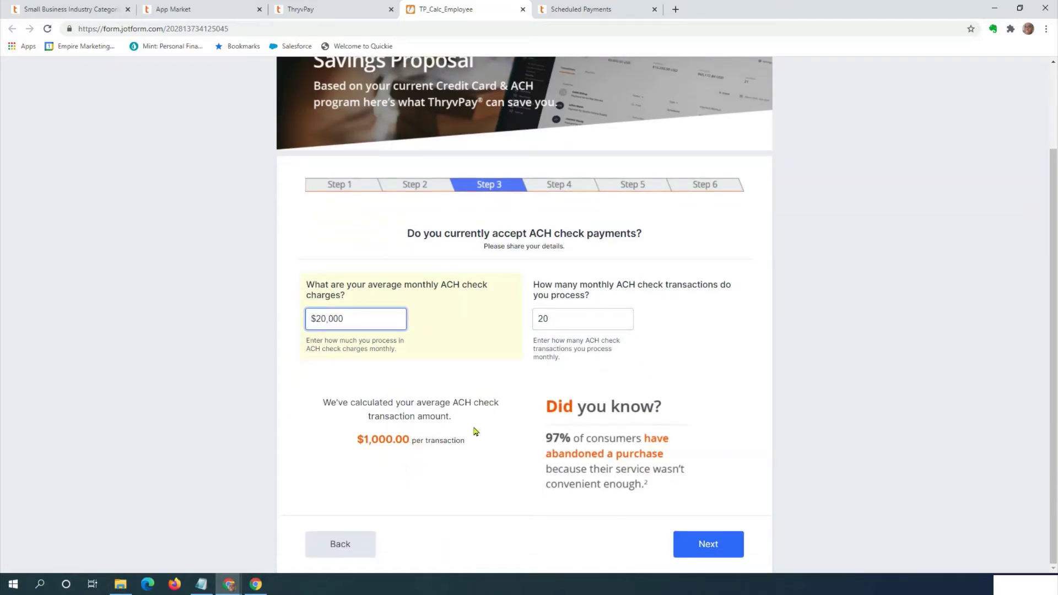
{"action": "left_click", "coordinate": [699, 546]}
{"action": "scroll", "coordinate": [492, 462], "scroll_direction": "down", "scroll_amount": 1}
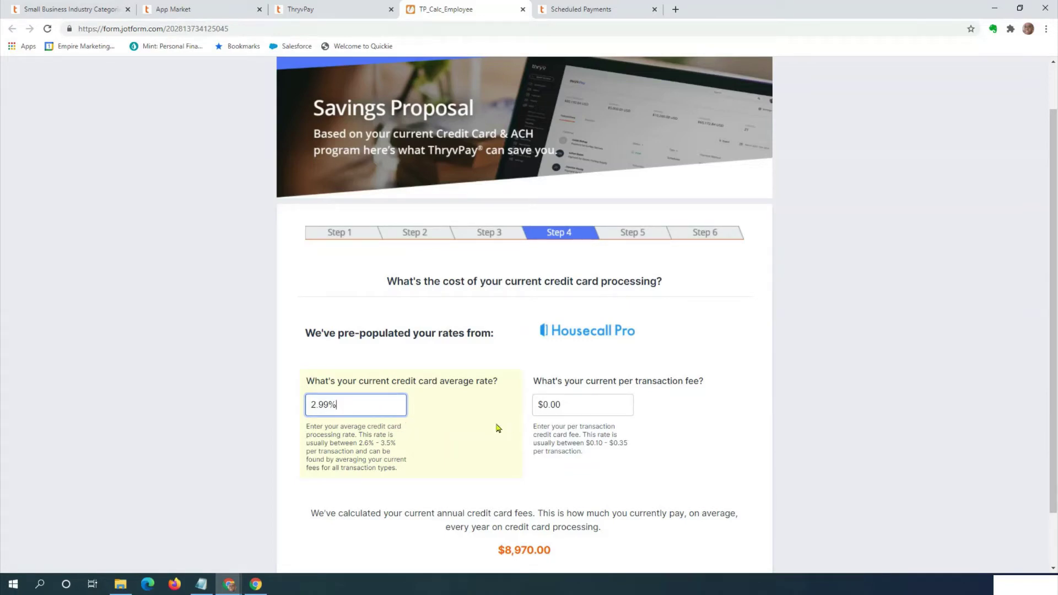
Step: Change the credit card average rate from 2.99% to 3.1%
{"action": "left_click", "coordinate": [560, 406]}
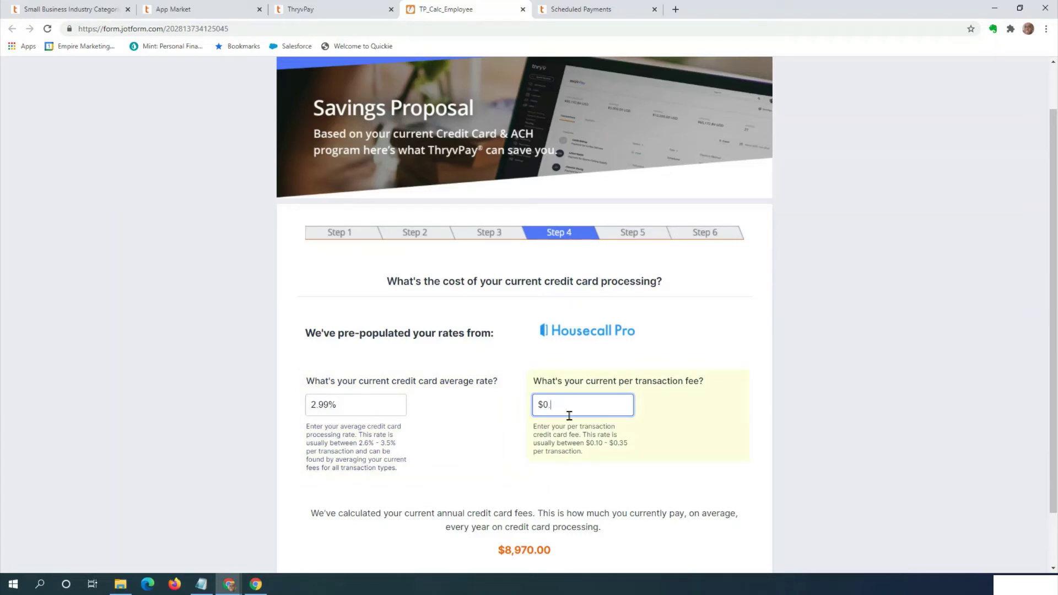
{"action": "type", "text": "30"}
{"action": "scroll", "coordinate": [488, 456], "scroll_direction": "down", "scroll_amount": 1}
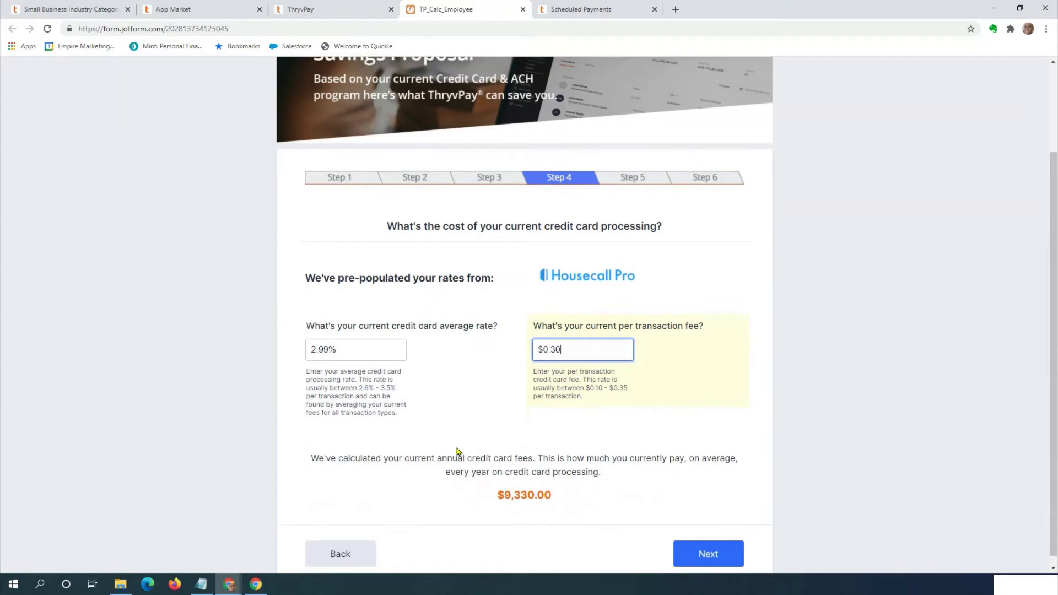
{"action": "scroll", "coordinate": [447, 460], "scroll_direction": "down", "scroll_amount": 1}
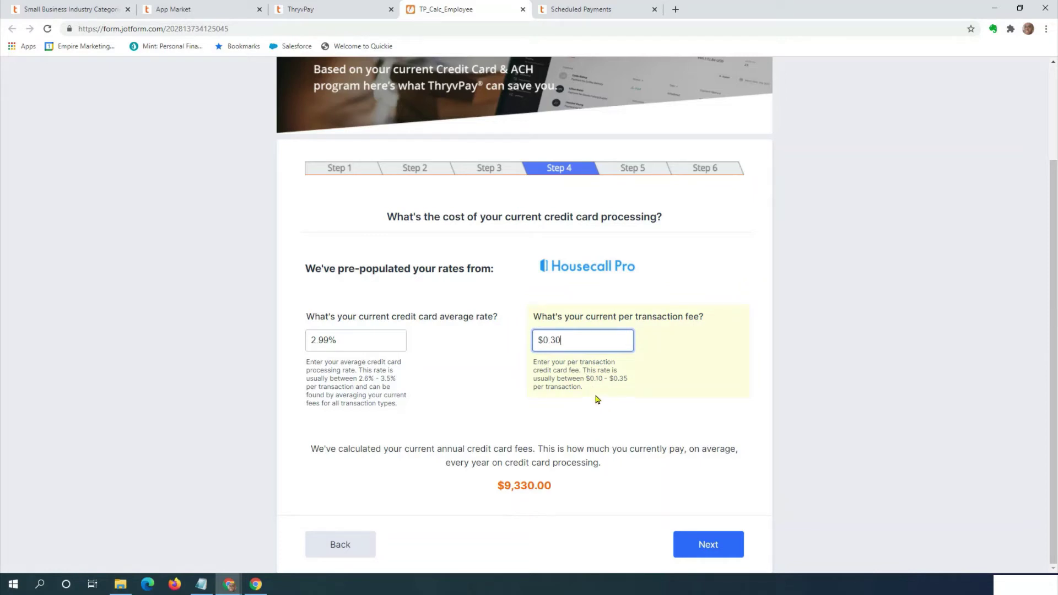
{"action": "left_click", "coordinate": [329, 343]}
{"action": "key", "text": "BackSpace"}
{"action": "key", "text": "BackSpace"}
{"action": "key", "text": "BackSpace"}
{"action": "key", "text": "BackSpace"}
{"action": "type", "text": "3."}
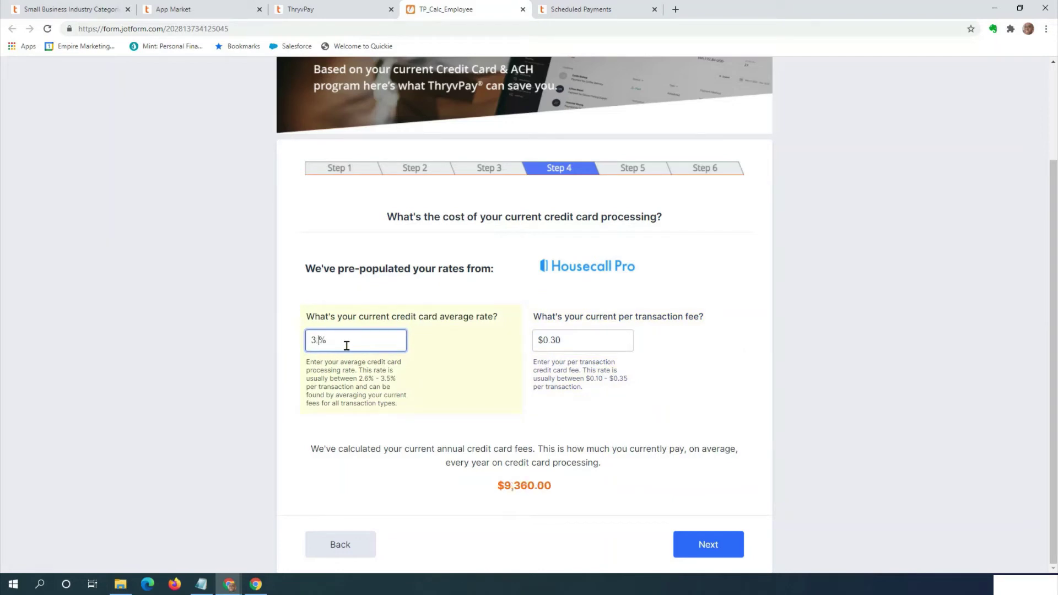
{"action": "type", "text": "1"}
Step: Enter a $10 maximum per-transaction ACH fee on Step 5 and advance
{"action": "left_click", "coordinate": [709, 546]}
{"action": "scroll", "coordinate": [645, 480], "scroll_direction": "down", "scroll_amount": 2}
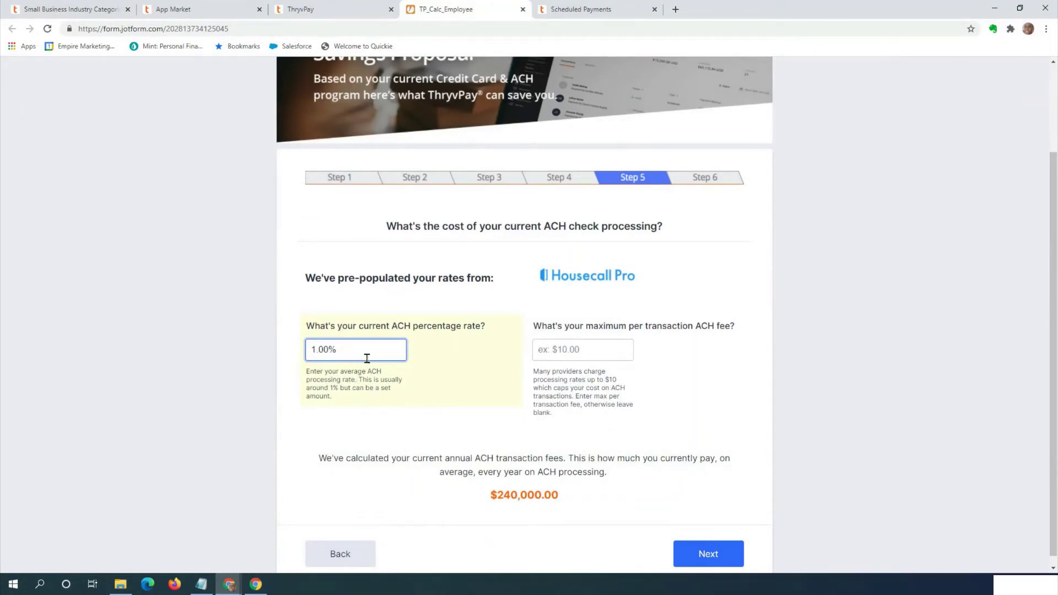
{"action": "left_click", "coordinate": [545, 355]}
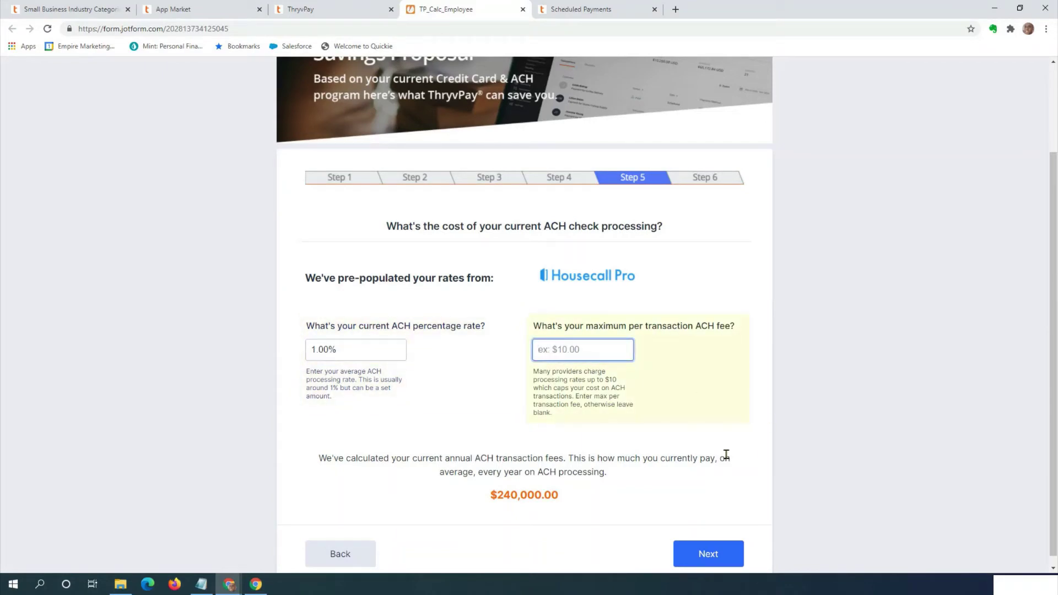
{"action": "type", "text": "10"}
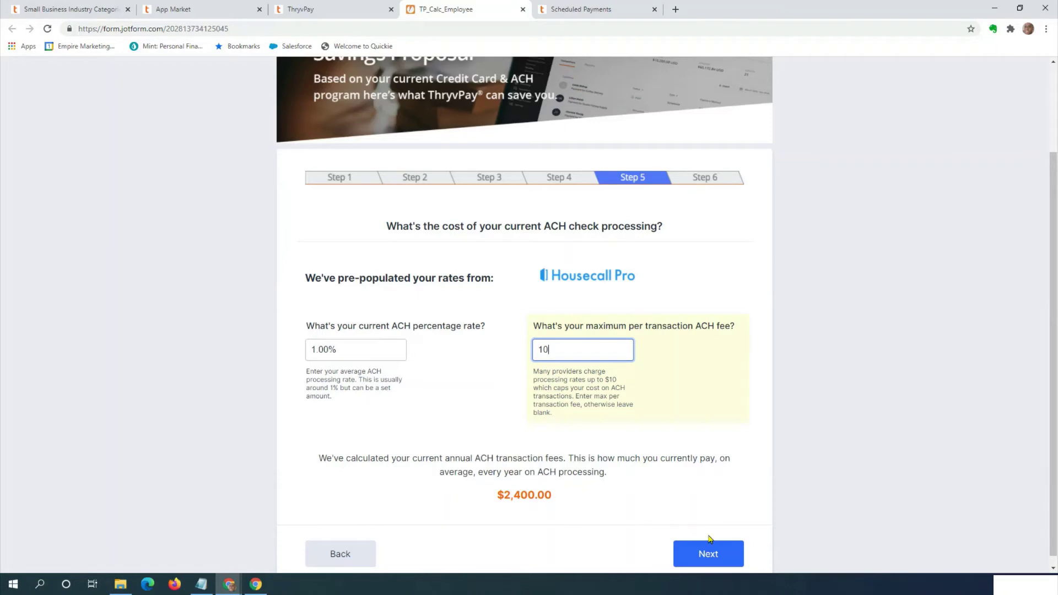
{"action": "left_click", "coordinate": [710, 556]}
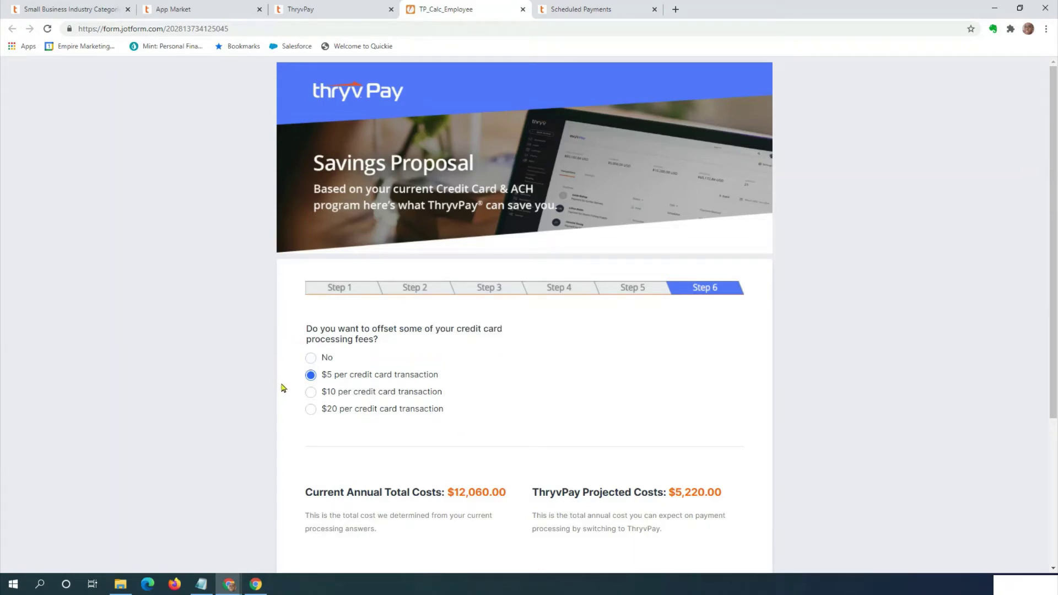
Step: Compare no, $5, $10 and $20 fee offsets, settling on $5 per transaction
{"action": "left_click", "coordinate": [310, 391]}
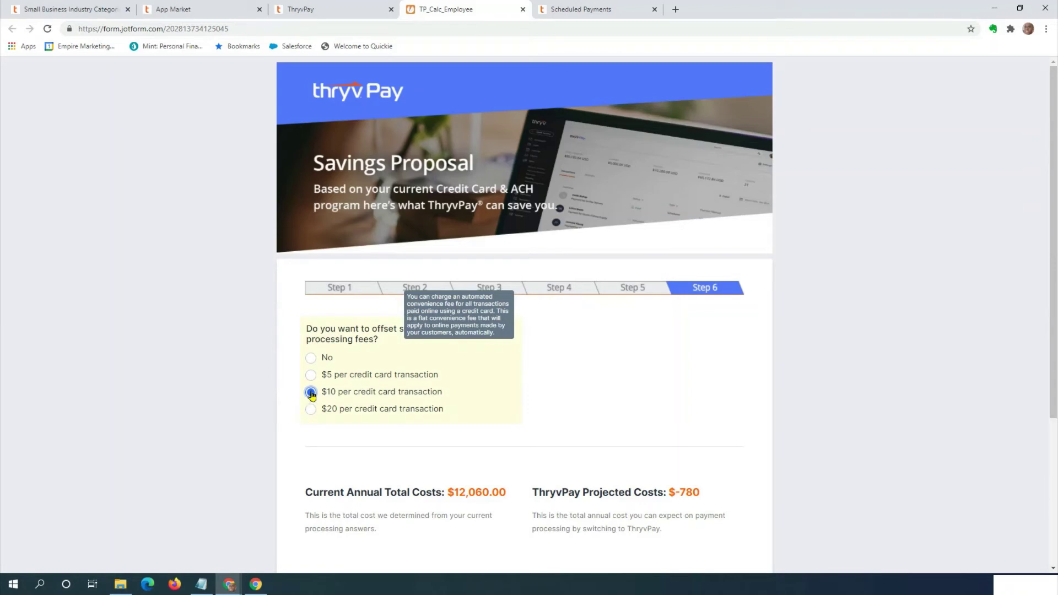
{"action": "left_click", "coordinate": [312, 360]}
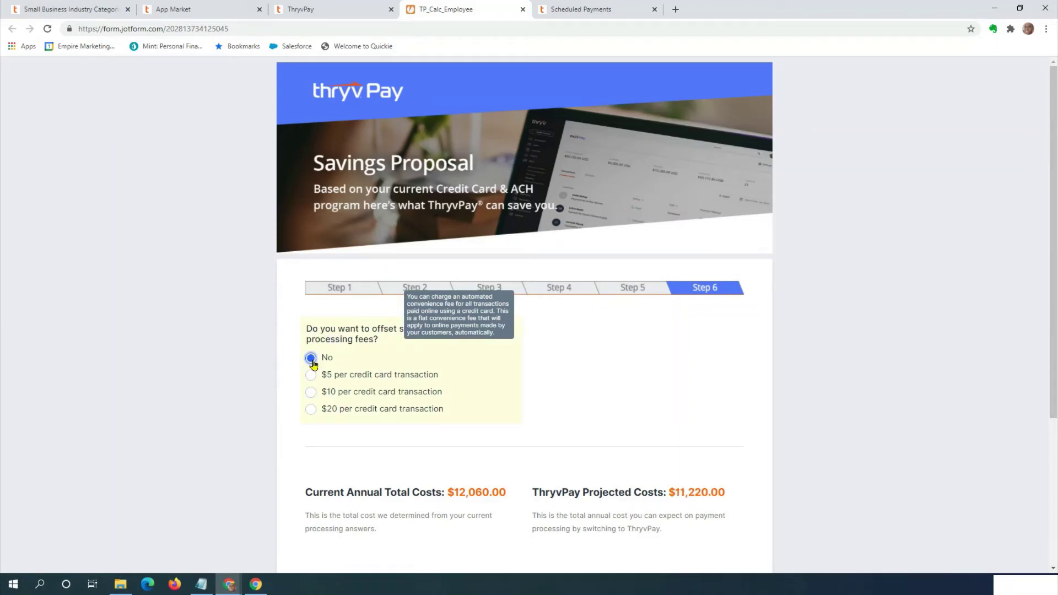
{"action": "left_click", "coordinate": [312, 377]}
{"action": "left_click", "coordinate": [312, 394]}
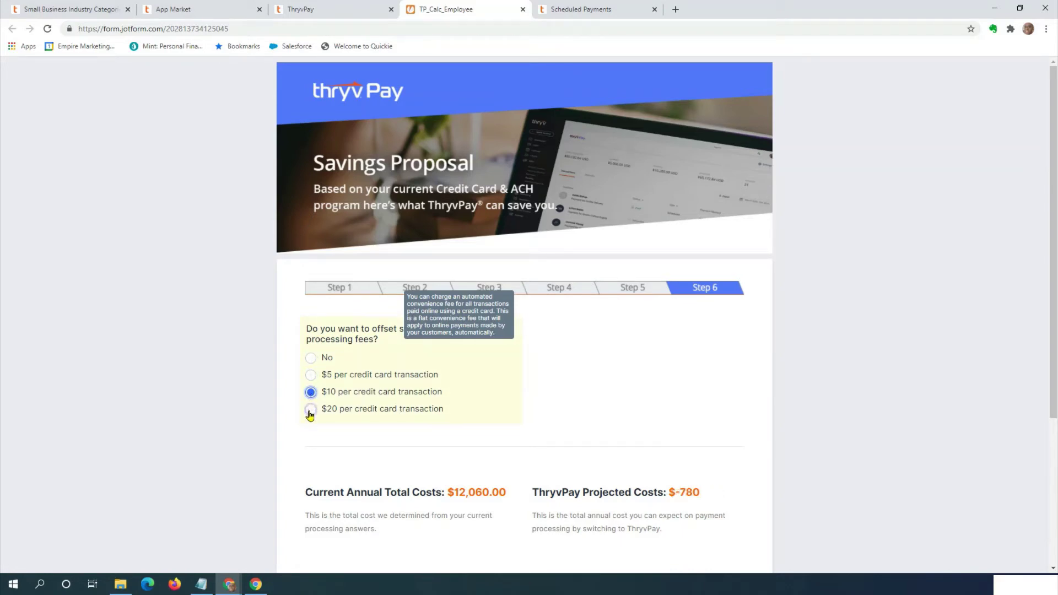
{"action": "left_click", "coordinate": [311, 411]}
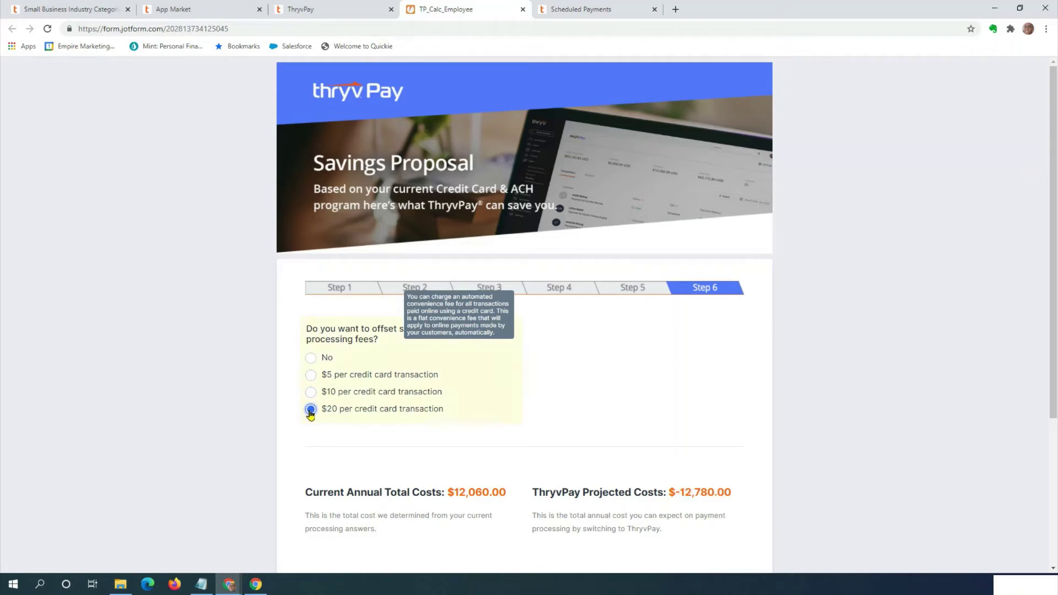
{"action": "left_click", "coordinate": [311, 376]}
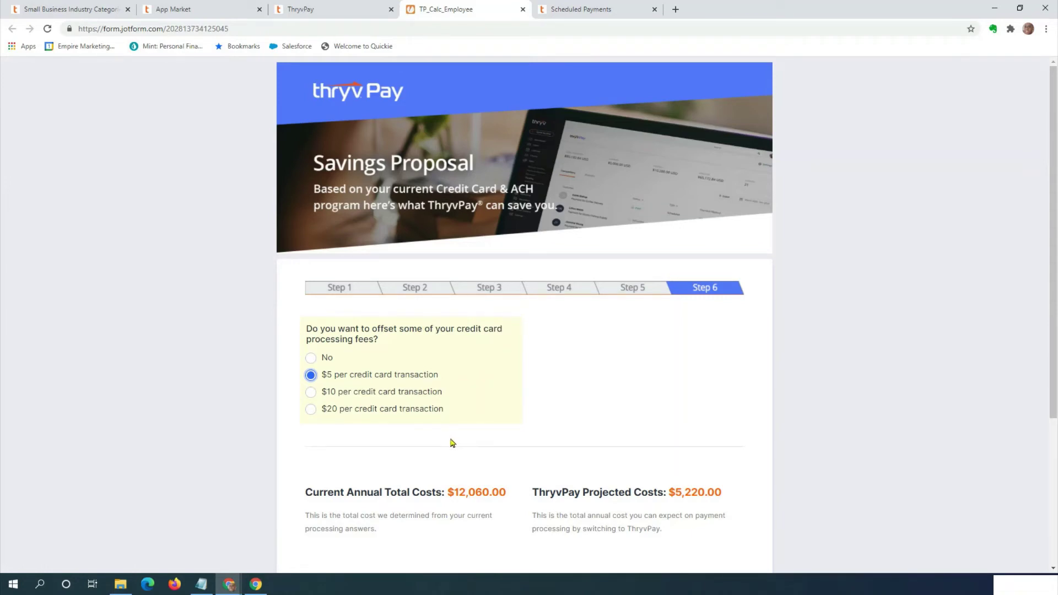
{"action": "left_click", "coordinate": [311, 357]}
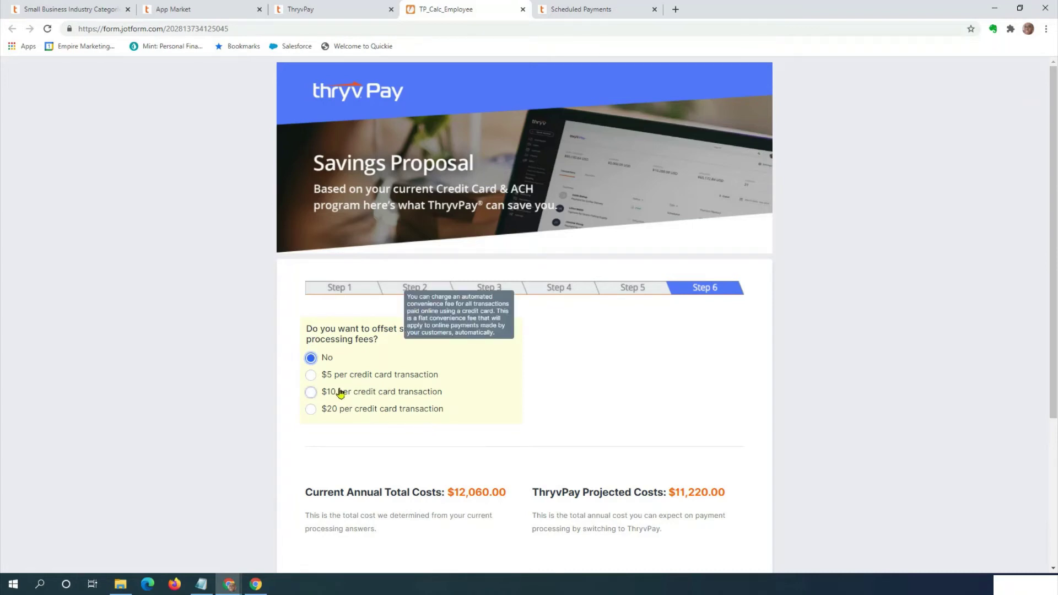
{"action": "left_click", "coordinate": [316, 378]}
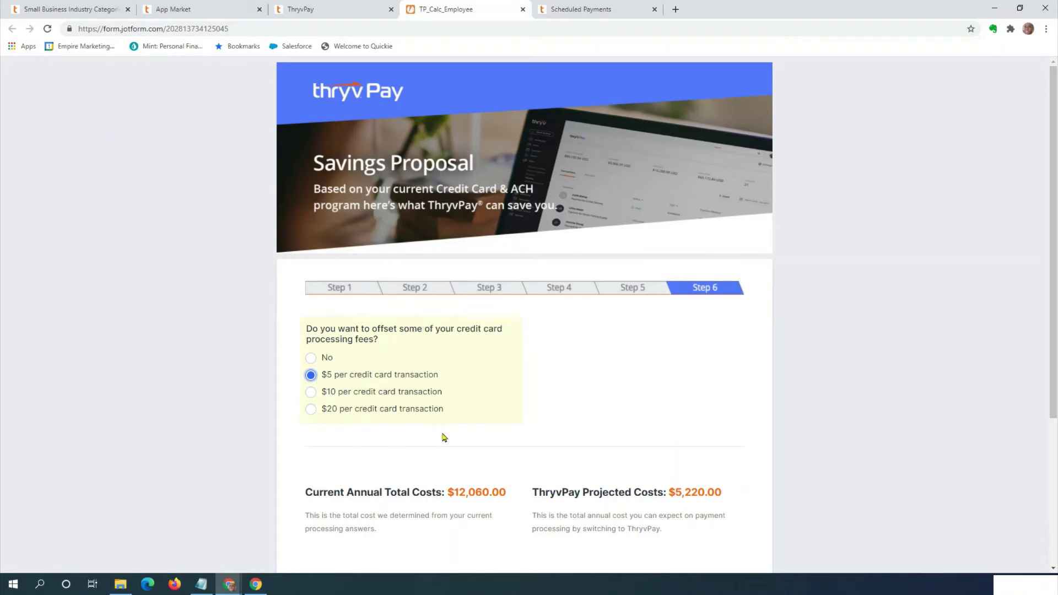
{"action": "scroll", "coordinate": [444, 438], "scroll_direction": "down", "scroll_amount": 2}
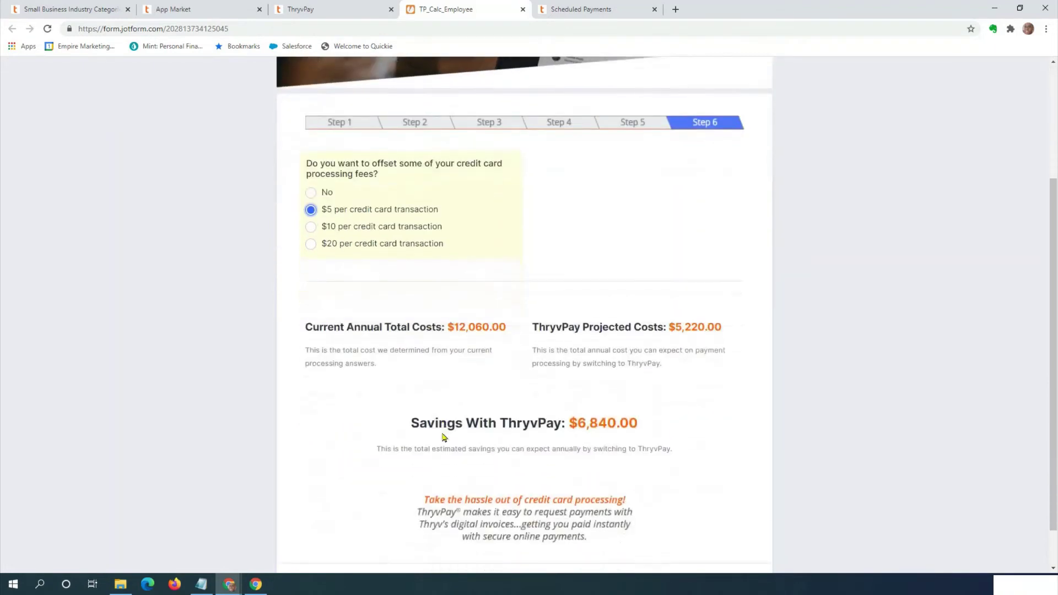
{"action": "scroll", "coordinate": [443, 437], "scroll_direction": "down", "scroll_amount": 1}
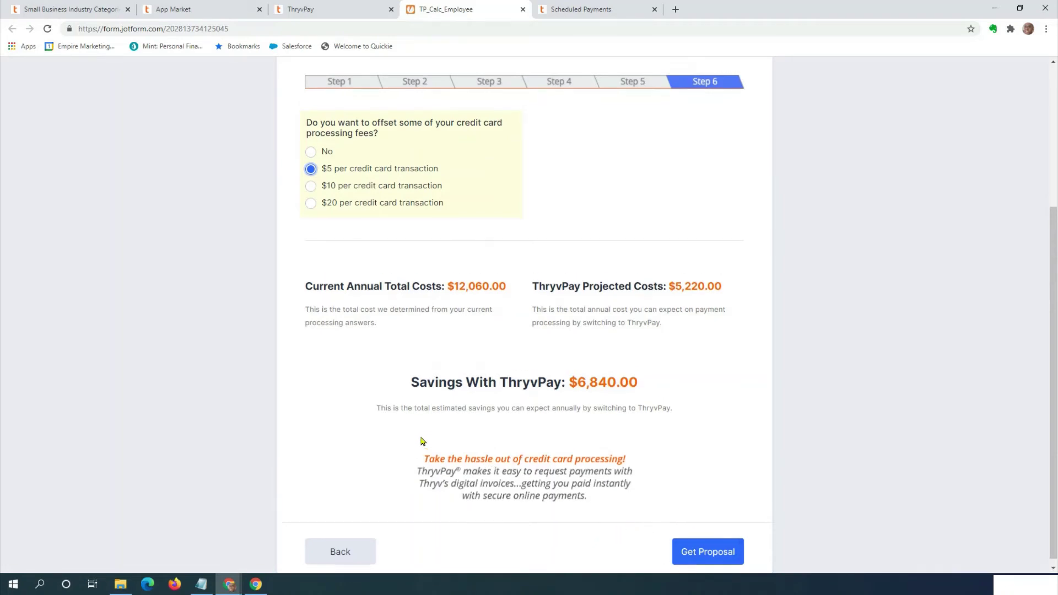
{"action": "scroll", "coordinate": [421, 442], "scroll_direction": "up", "scroll_amount": 3}
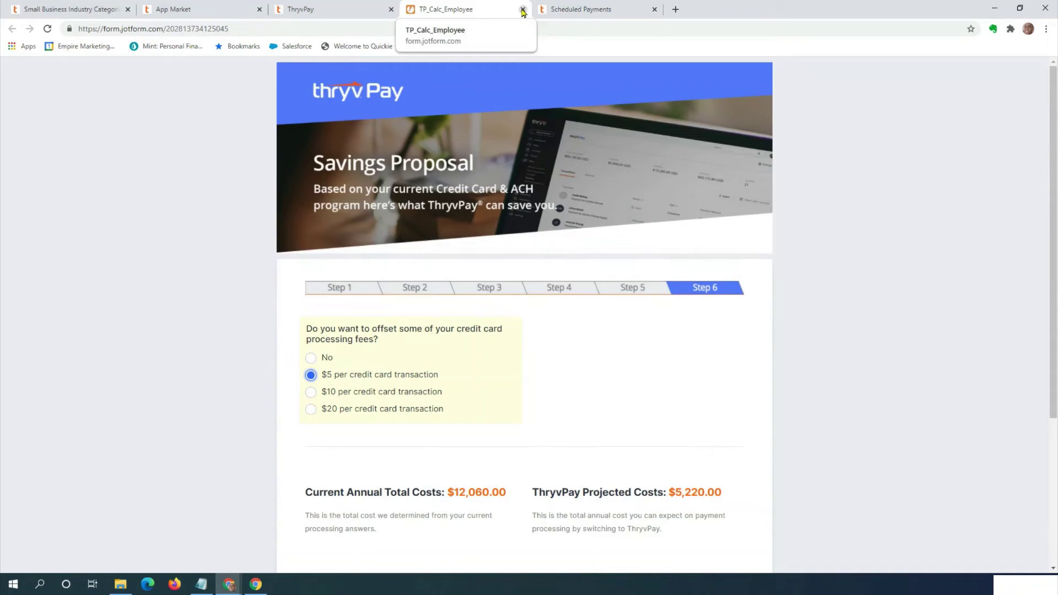
Step: Close the savings calculator and switch to the Scheduled Payments tab
{"action": "left_click", "coordinate": [523, 12]}
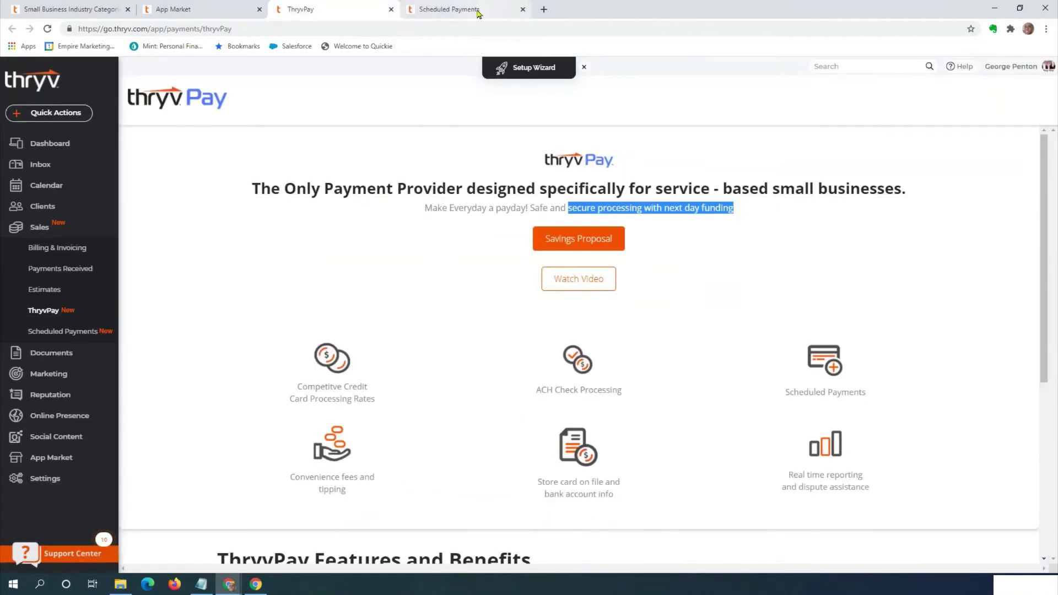
{"action": "left_click", "coordinate": [496, 290]}
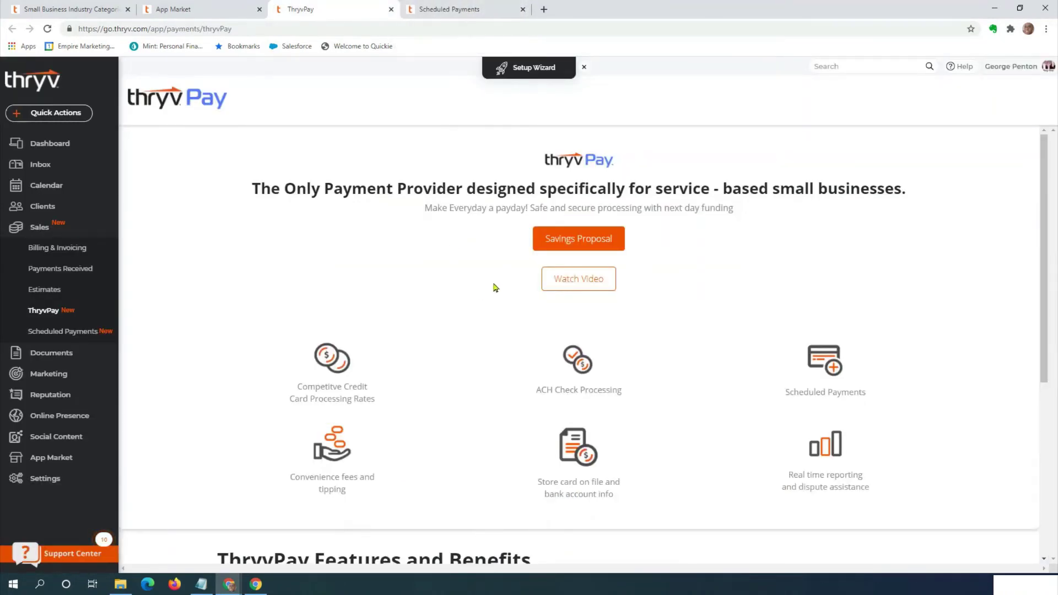
{"action": "scroll", "coordinate": [475, 295], "scroll_direction": "down", "scroll_amount": 1}
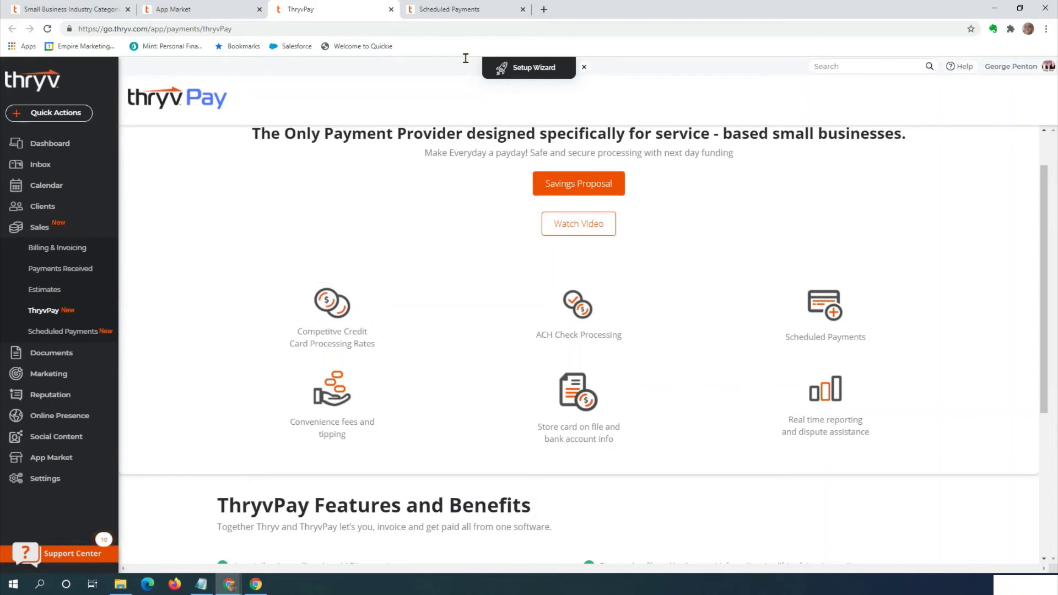
{"action": "left_click", "coordinate": [449, 10]}
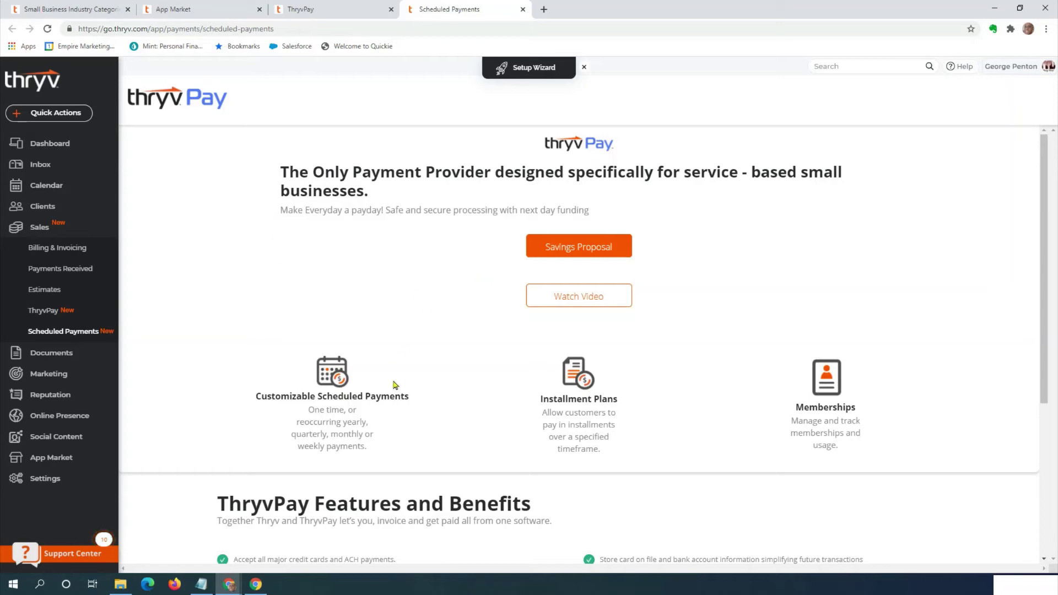
{"action": "scroll", "coordinate": [391, 418], "scroll_direction": "down", "scroll_amount": 1}
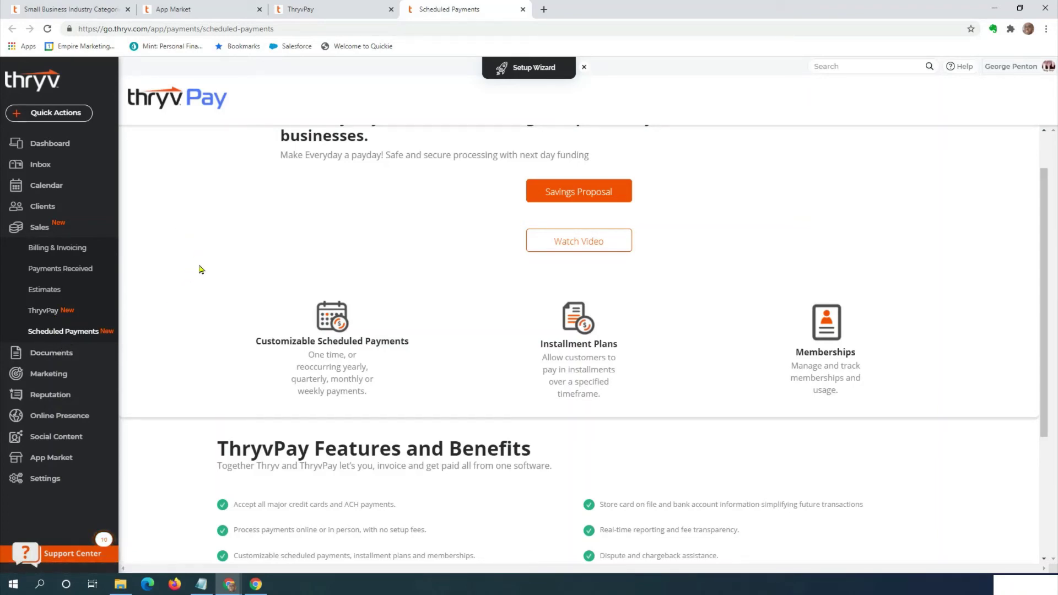
Step: Return to the Small Business Industry Categories tab
{"action": "left_click", "coordinate": [97, 7]}
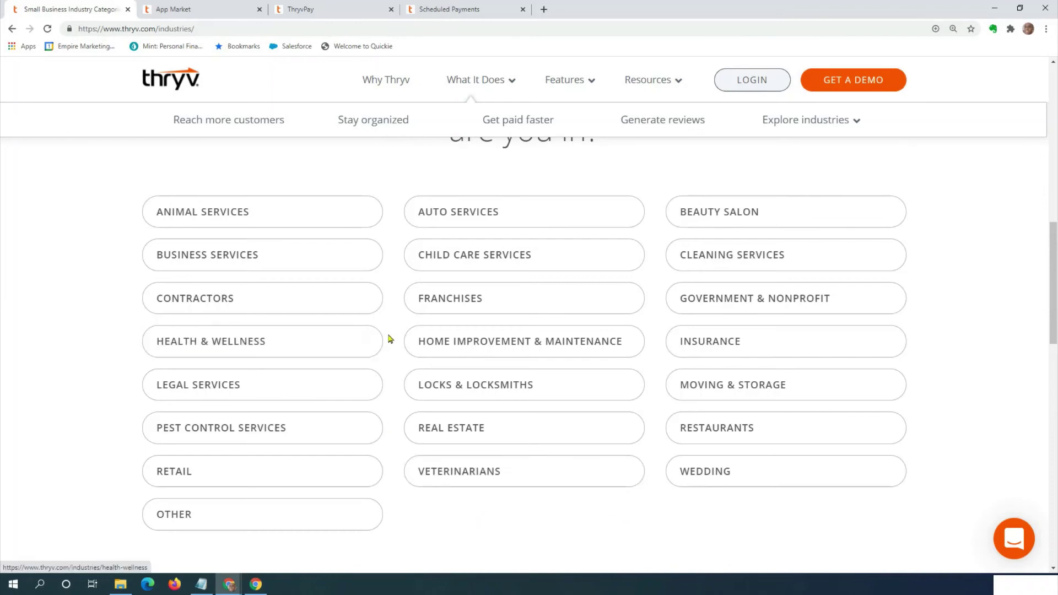
Step: Open Cleaning Services from the industries list
{"action": "left_click", "coordinate": [716, 258]}
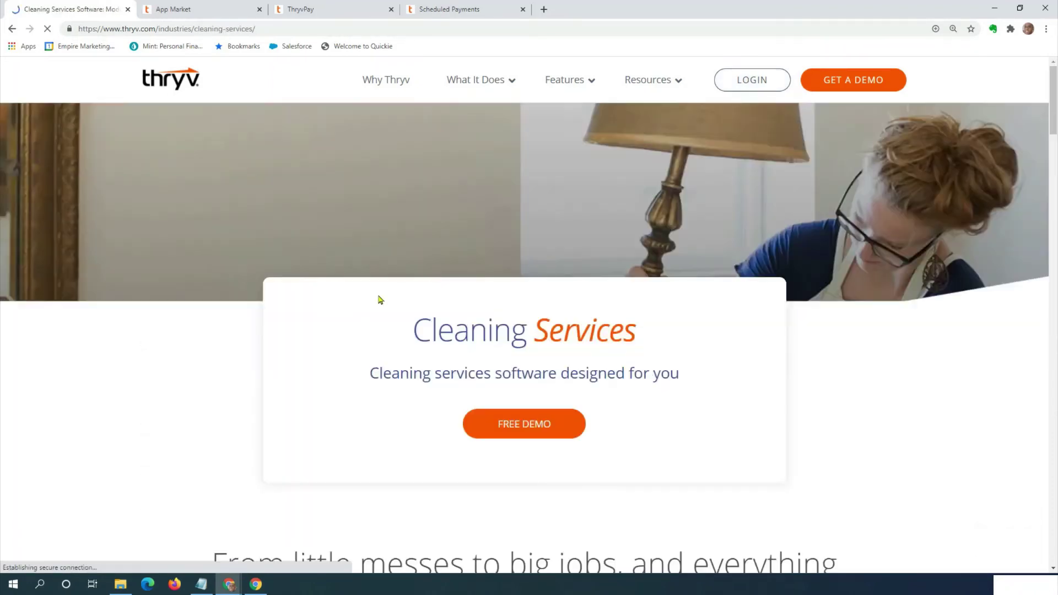
{"action": "scroll", "coordinate": [186, 405], "scroll_direction": "down", "scroll_amount": 2}
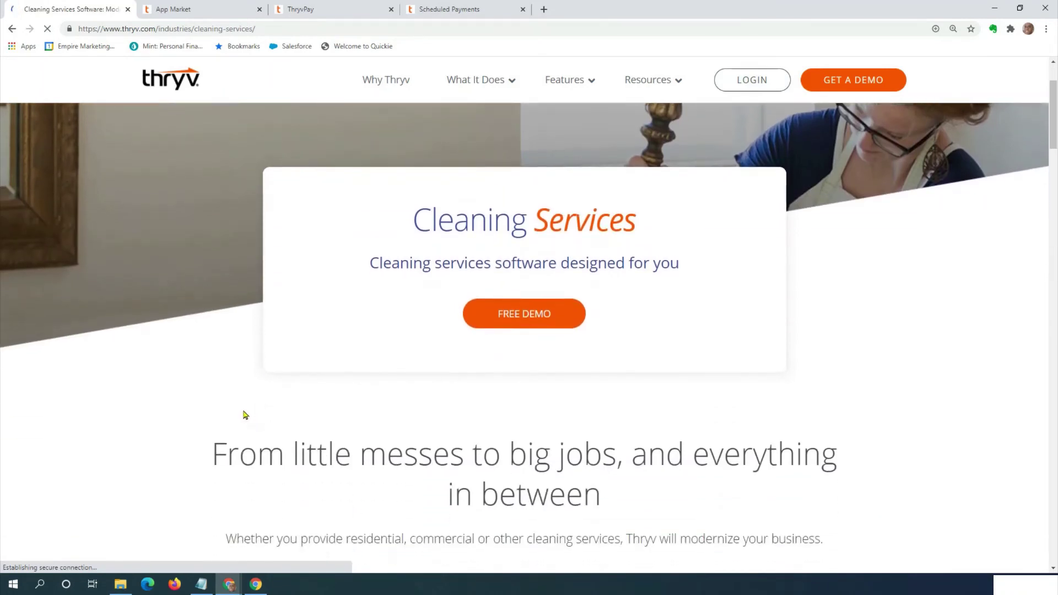
{"action": "scroll", "coordinate": [216, 405], "scroll_direction": "down", "scroll_amount": 1}
{"action": "scroll", "coordinate": [146, 389], "scroll_direction": "down", "scroll_amount": 1}
{"action": "scroll", "coordinate": [86, 374], "scroll_direction": "down", "scroll_amount": 2}
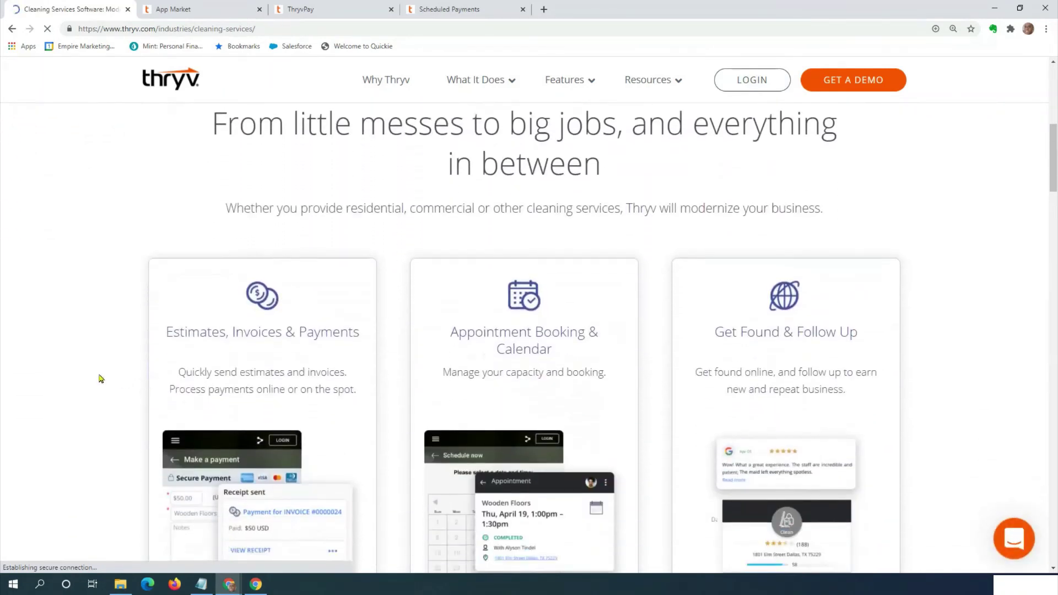
{"action": "scroll", "coordinate": [136, 385], "scroll_direction": "down", "scroll_amount": 1}
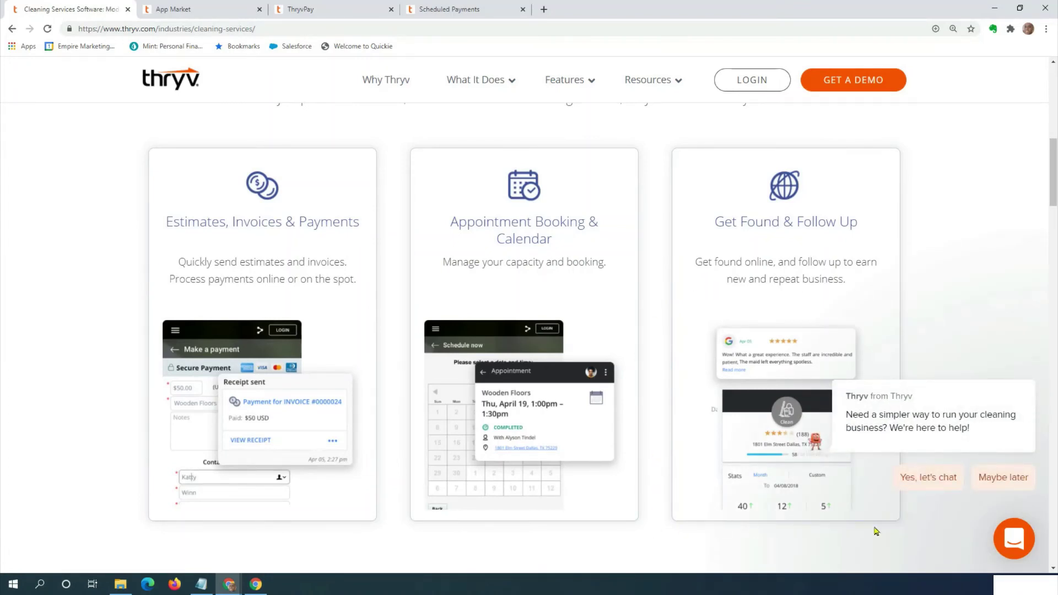
Step: Dismiss the chat offer popup, then open the messenger, return to its home screen, and close it
{"action": "left_click", "coordinate": [1016, 482]}
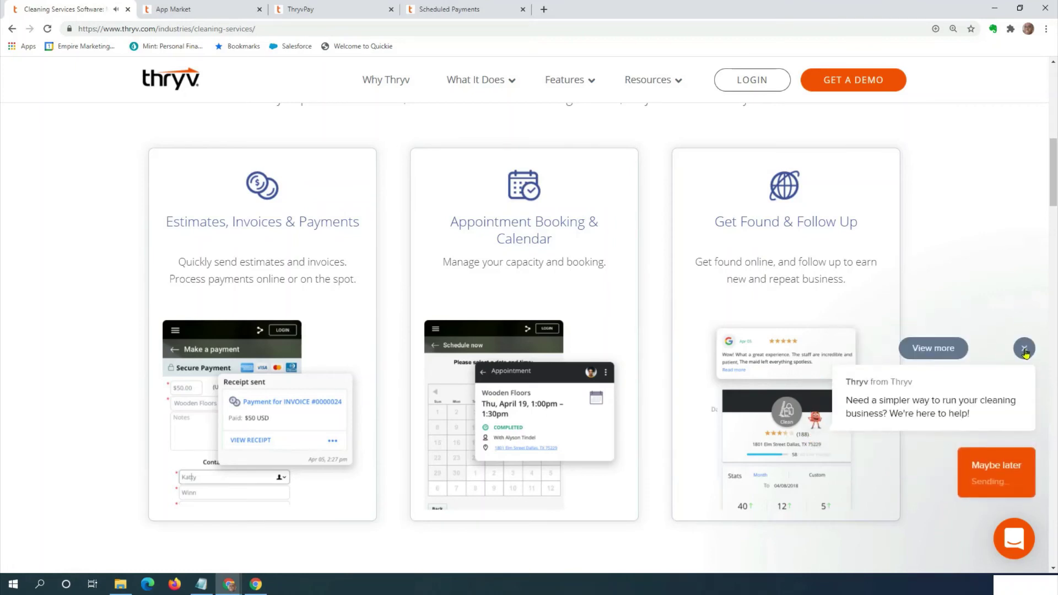
{"action": "left_click", "coordinate": [1024, 349]}
{"action": "scroll", "coordinate": [653, 508], "scroll_direction": "down", "scroll_amount": 3}
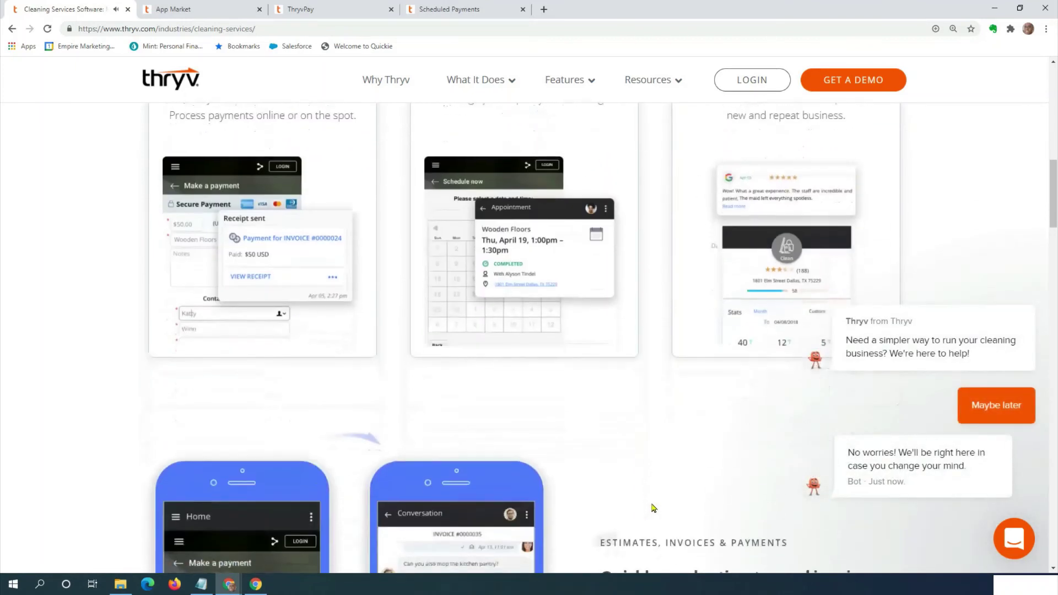
{"action": "scroll", "coordinate": [629, 491], "scroll_direction": "down", "scroll_amount": 2}
{"action": "scroll", "coordinate": [625, 490], "scroll_direction": "down", "scroll_amount": 1}
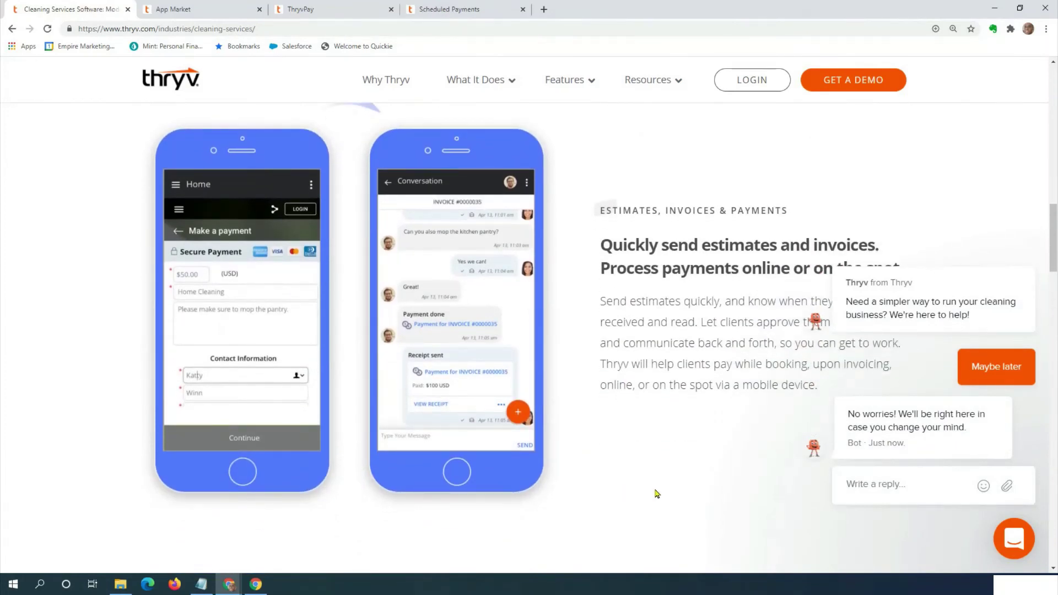
{"action": "left_click", "coordinate": [1019, 540]}
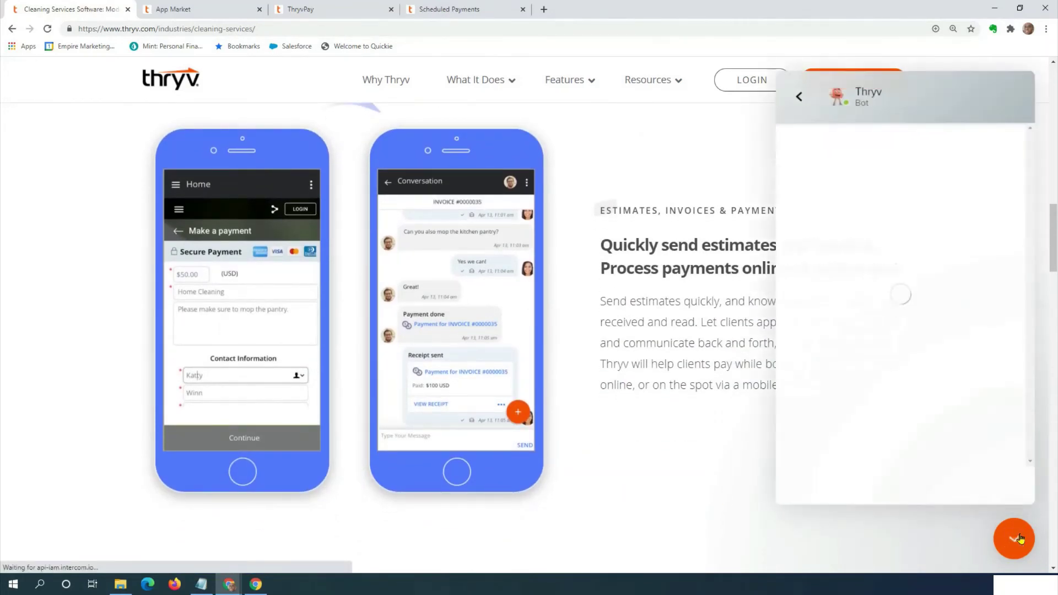
{"action": "left_click", "coordinate": [799, 101]}
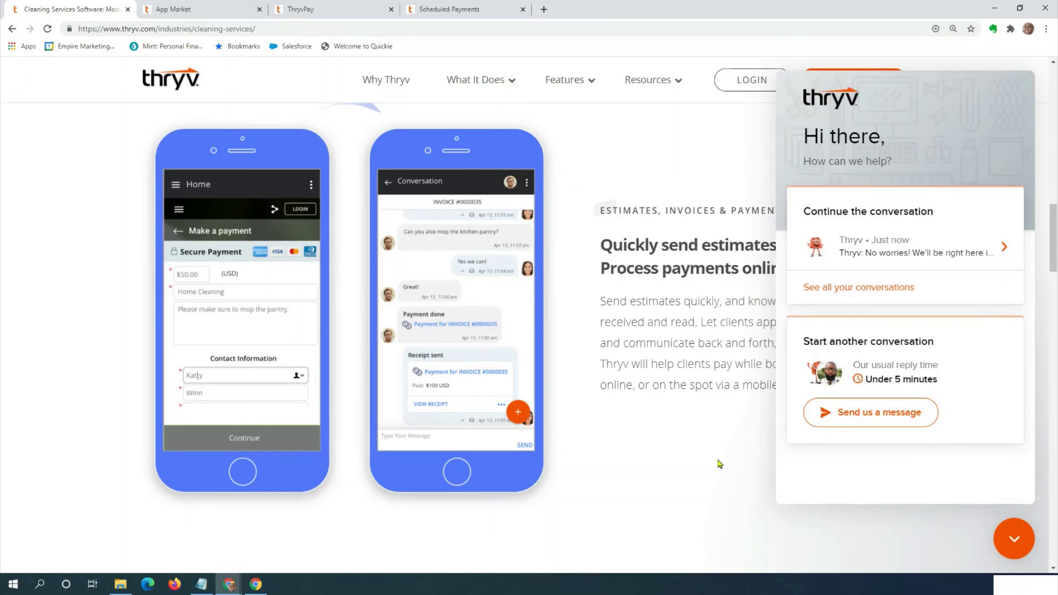
{"action": "left_click", "coordinate": [1016, 539]}
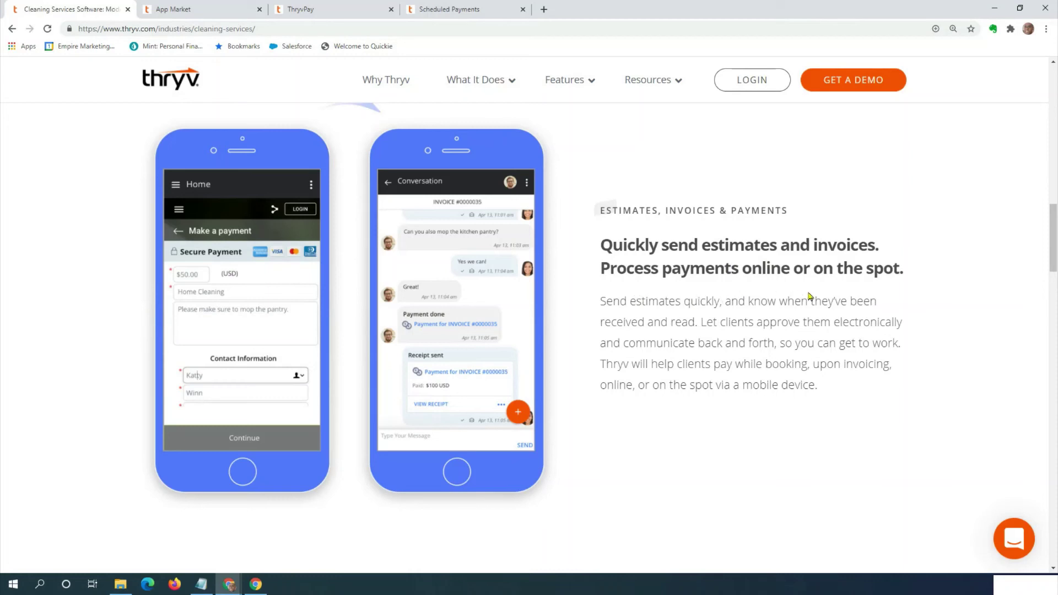
Step: Highlight the payments headline, clear it, then highlight the sentence about tracking job details
{"action": "mouse_move", "coordinate": [815, 271]}
{"action": "left_mouse_down"}
{"action": "mouse_move", "coordinate": [933, 272]}
{"action": "mouse_move", "coordinate": [906, 279]}
{"action": "left_mouse_up"}
{"action": "left_click", "coordinate": [907, 279]}
{"action": "scroll", "coordinate": [678, 445], "scroll_direction": "down", "scroll_amount": 3}
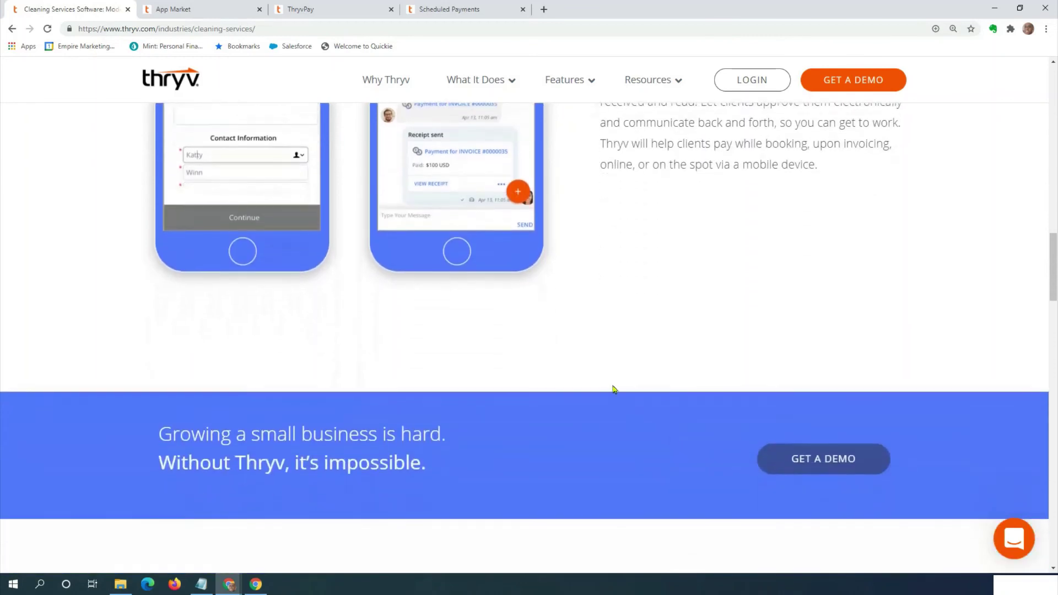
{"action": "scroll", "coordinate": [612, 381], "scroll_direction": "down", "scroll_amount": 2}
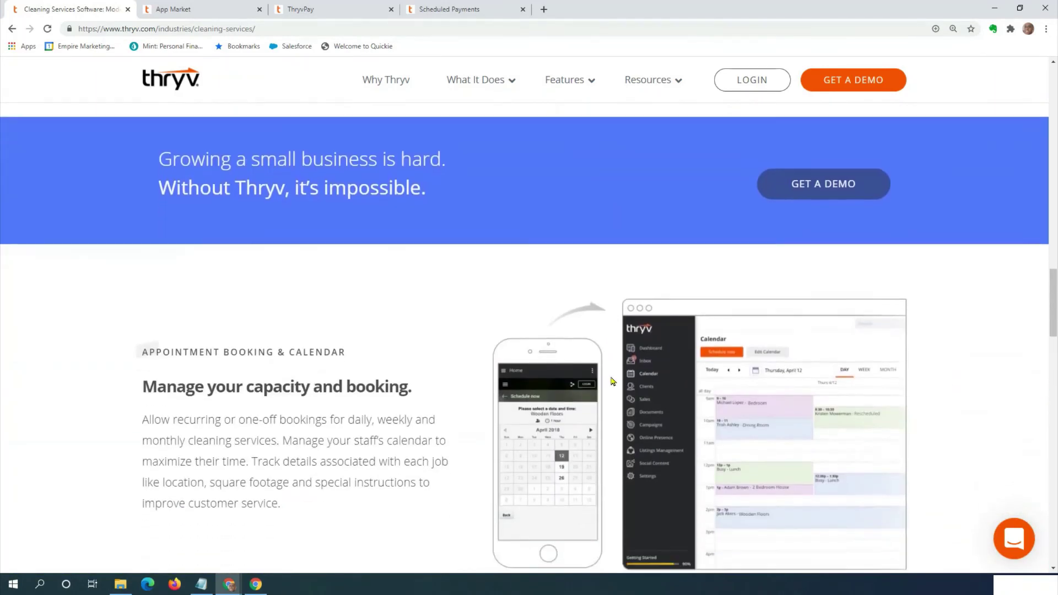
{"action": "scroll", "coordinate": [402, 366], "scroll_direction": "down", "scroll_amount": 2}
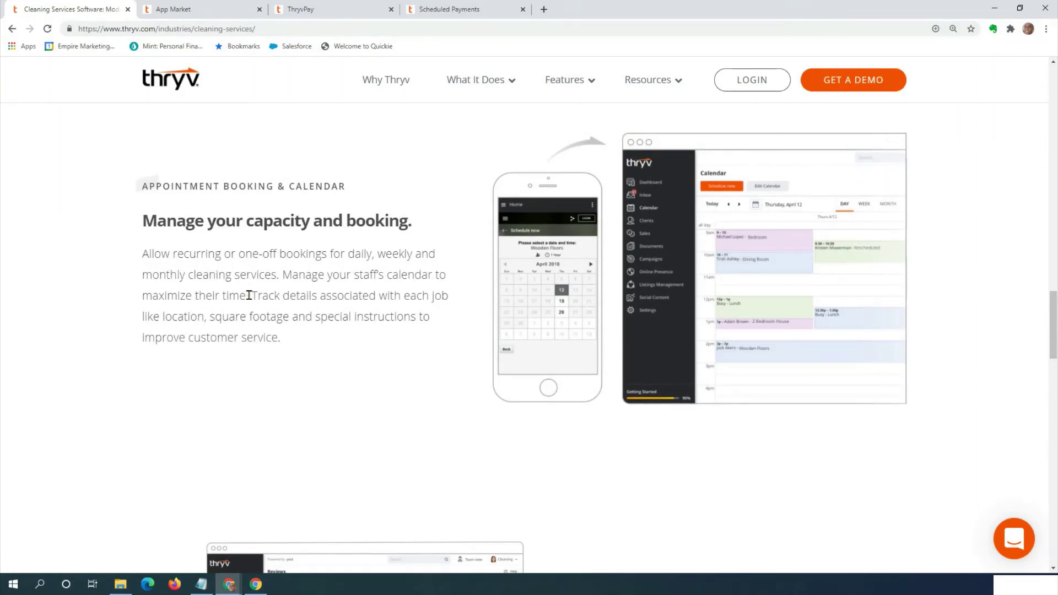
{"action": "left_click_drag", "start_coordinate": [251, 296], "coordinate": [291, 339]}
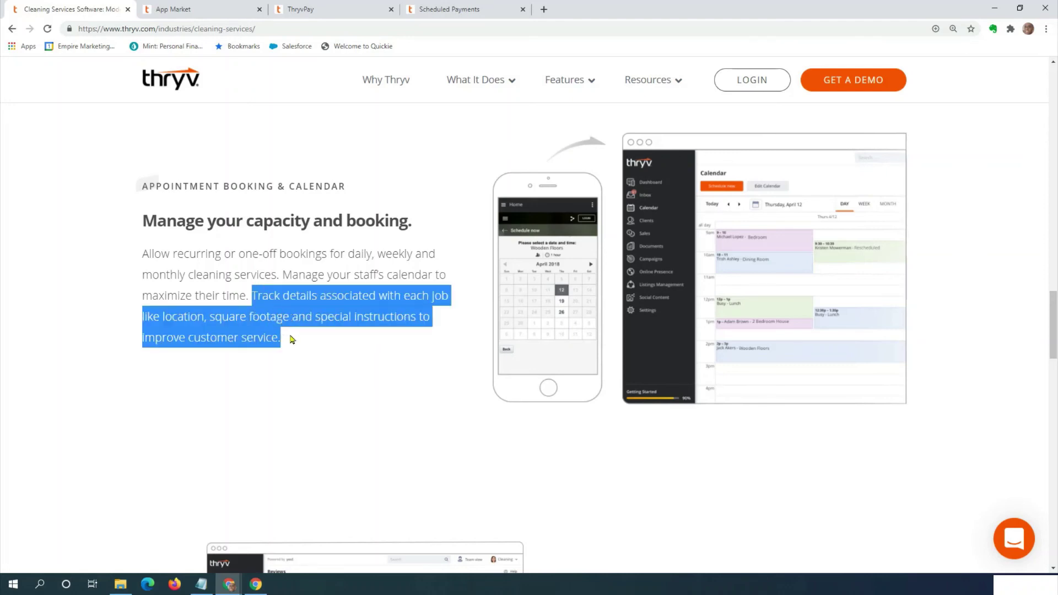
{"action": "scroll", "coordinate": [399, 427], "scroll_direction": "down", "scroll_amount": 2}
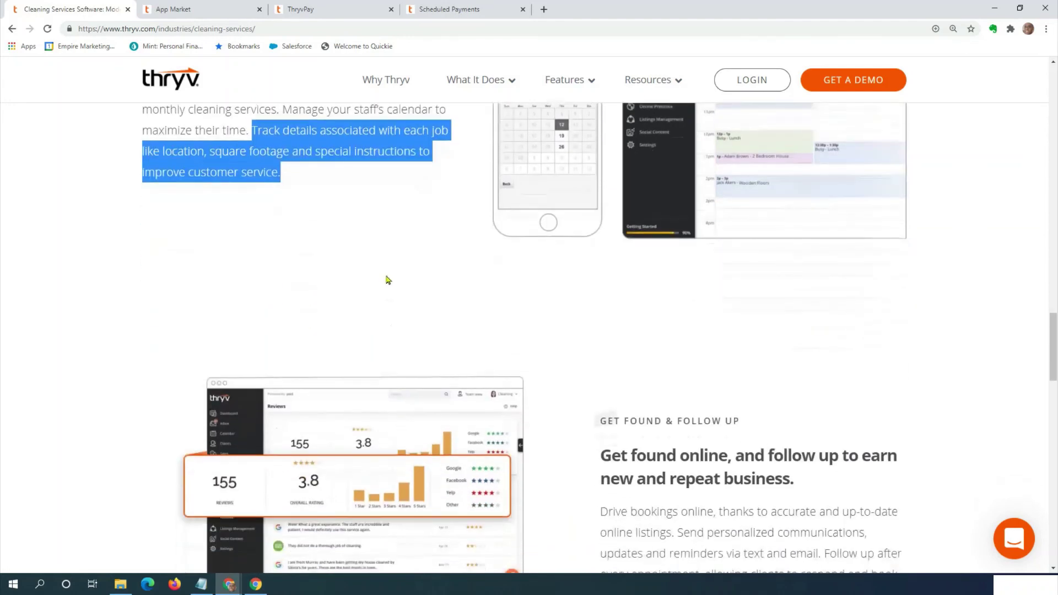
{"action": "scroll", "coordinate": [499, 306], "scroll_direction": "down", "scroll_amount": 2}
{"action": "scroll", "coordinate": [560, 439], "scroll_direction": "down", "scroll_amount": 3}
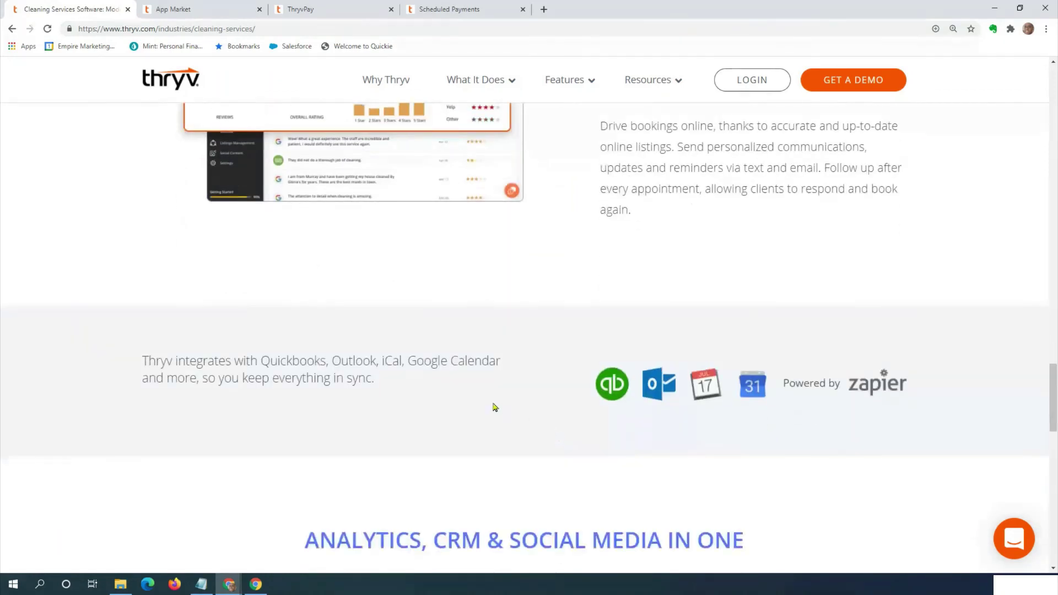
{"action": "scroll", "coordinate": [494, 406], "scroll_direction": "down", "scroll_amount": 2}
{"action": "scroll", "coordinate": [323, 373], "scroll_direction": "down", "scroll_amount": 1}
{"action": "scroll", "coordinate": [320, 371], "scroll_direction": "down", "scroll_amount": 1}
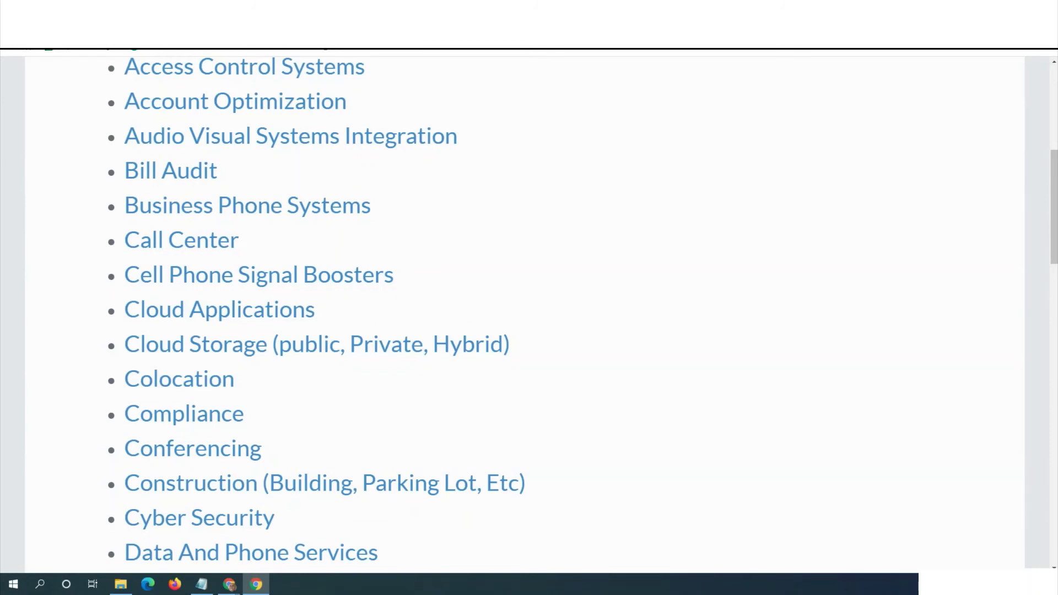
{"action": "scroll", "coordinate": [67, 294], "scroll_direction": "up", "scroll_amount": 2}
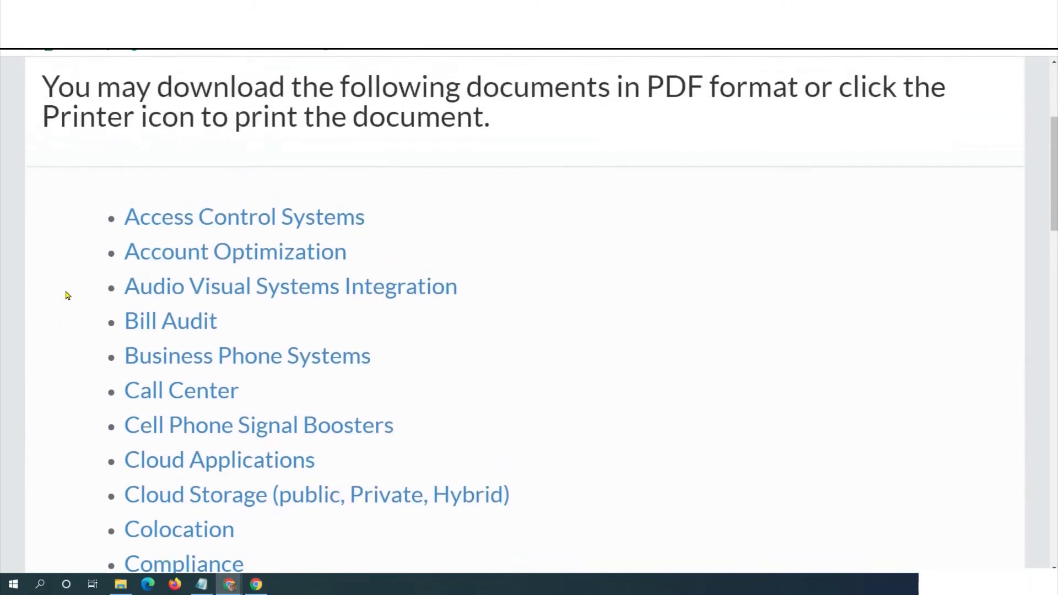
{"action": "scroll", "coordinate": [66, 296], "scroll_direction": "down", "scroll_amount": 2}
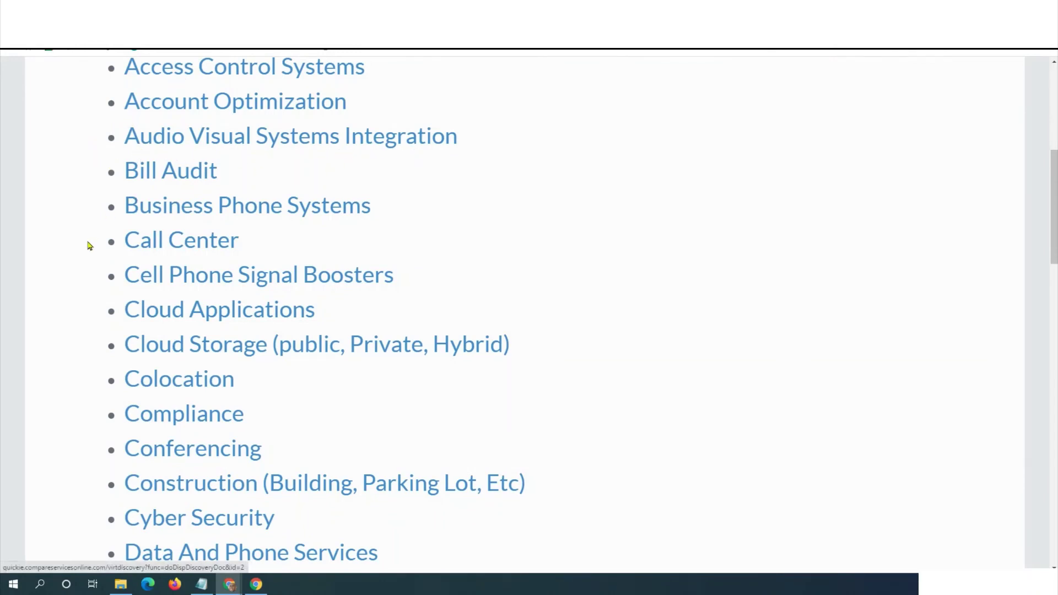
{"action": "scroll", "coordinate": [55, 306], "scroll_direction": "down", "scroll_amount": 2}
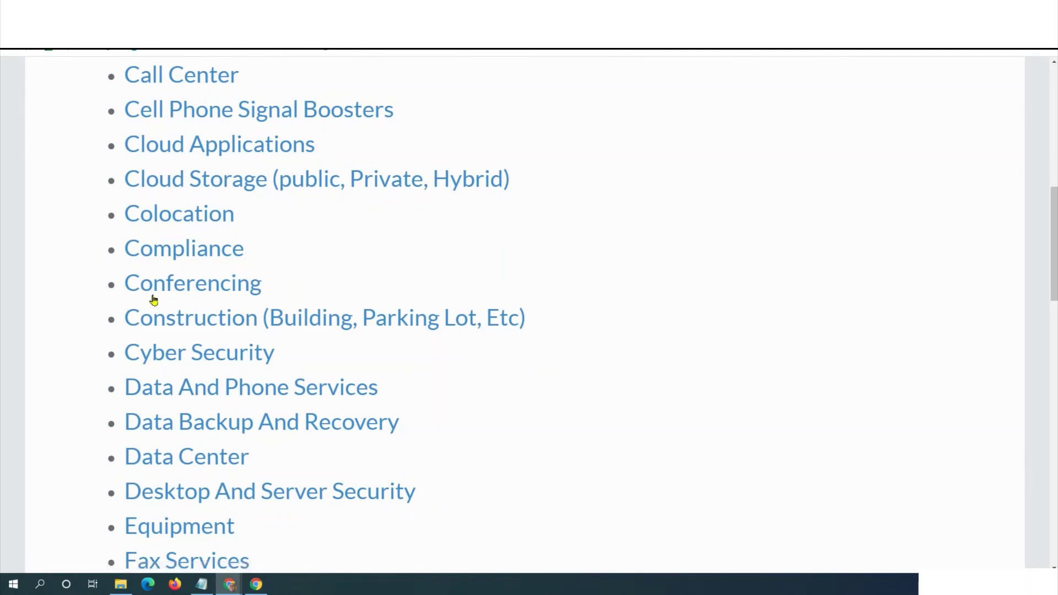
{"action": "scroll", "coordinate": [122, 303], "scroll_direction": "down", "scroll_amount": 1}
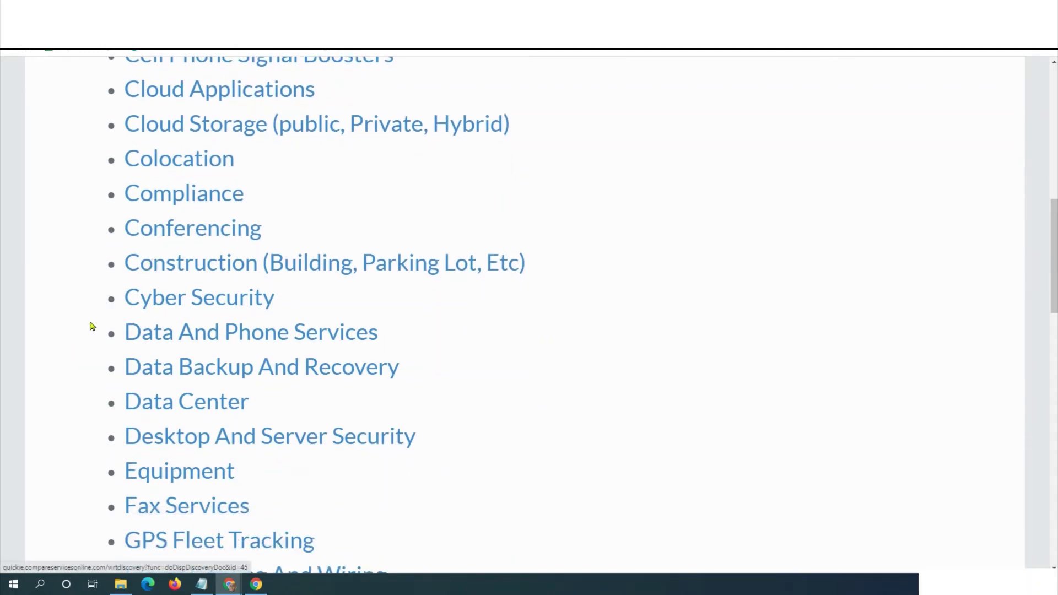
{"action": "scroll", "coordinate": [84, 337], "scroll_direction": "down", "scroll_amount": 2}
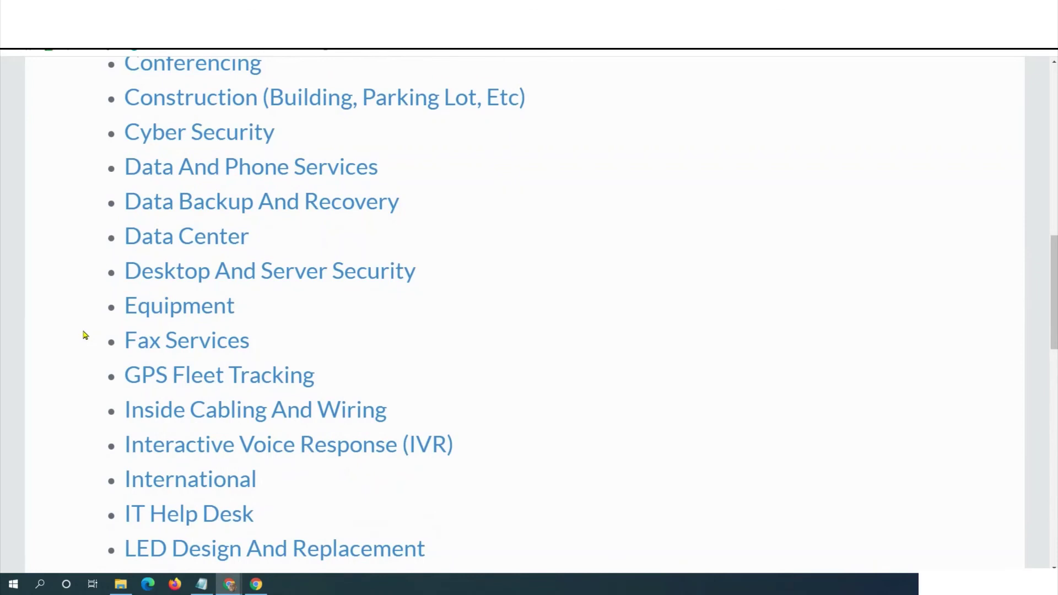
{"action": "scroll", "coordinate": [83, 337], "scroll_direction": "down", "scroll_amount": 1}
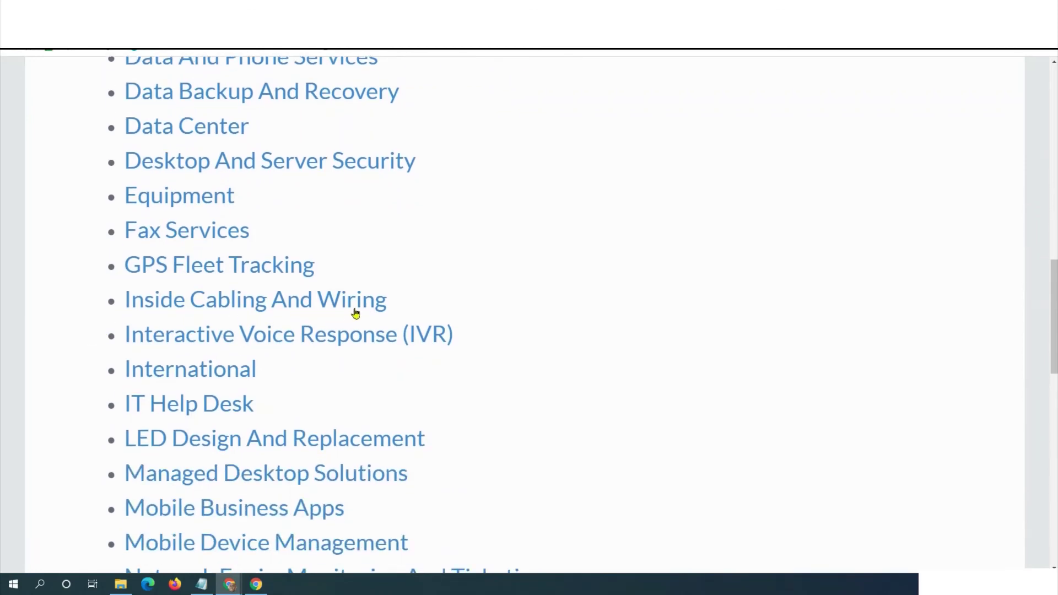
{"action": "scroll", "coordinate": [86, 409], "scroll_direction": "down", "scroll_amount": 1}
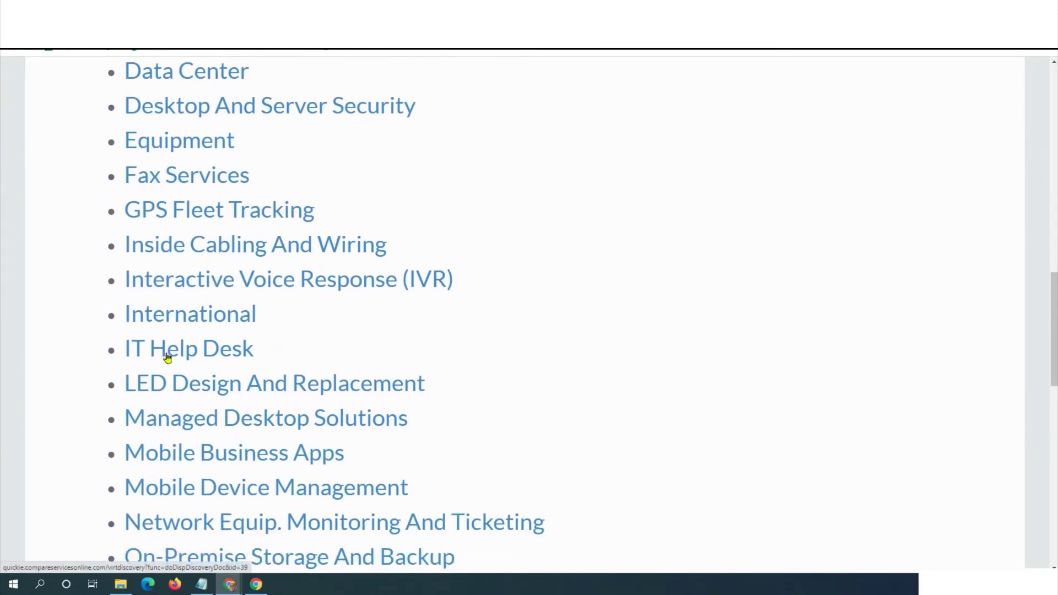
{"action": "scroll", "coordinate": [71, 419], "scroll_direction": "down", "scroll_amount": 2}
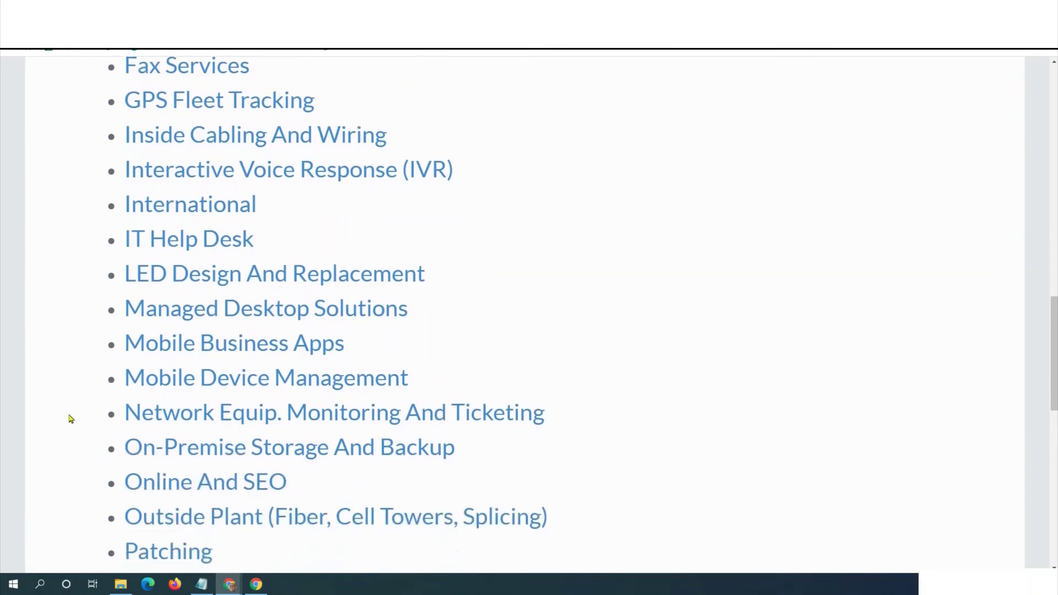
{"action": "scroll", "coordinate": [71, 420], "scroll_direction": "down", "scroll_amount": 1}
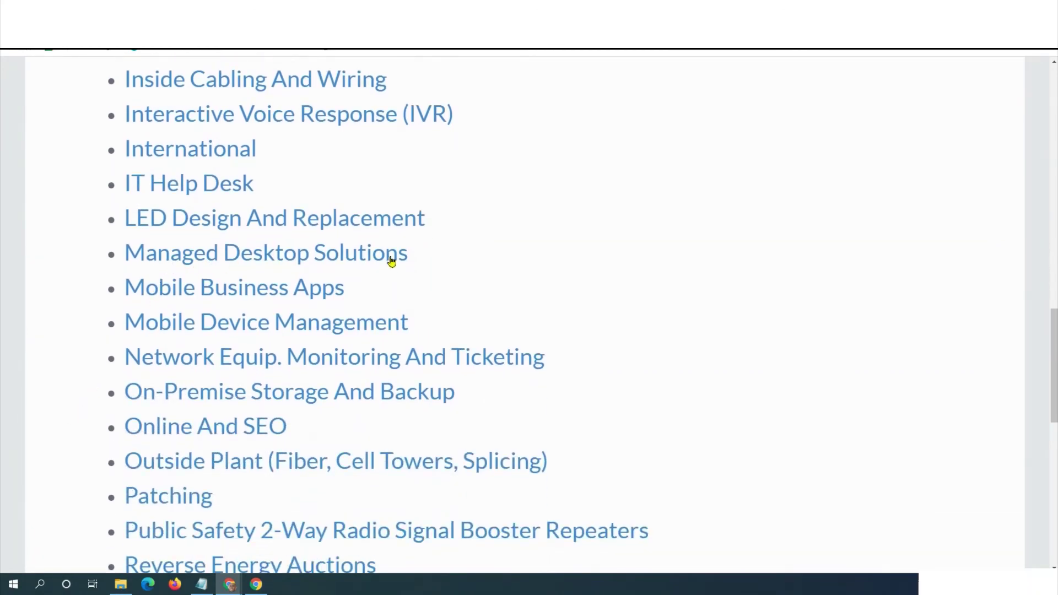
{"action": "scroll", "coordinate": [92, 379], "scroll_direction": "down", "scroll_amount": 2}
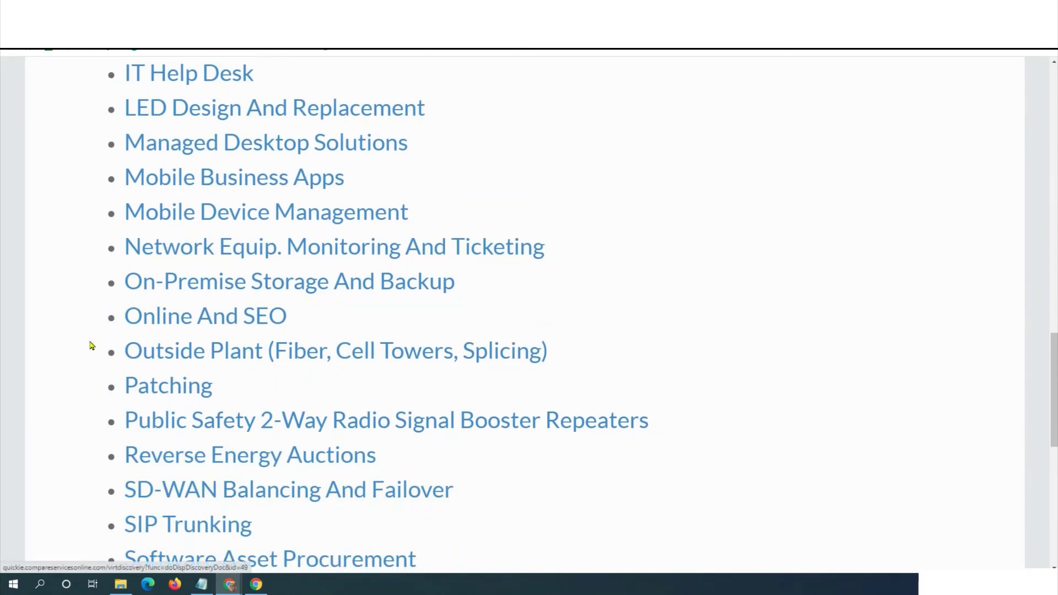
{"action": "scroll", "coordinate": [79, 373], "scroll_direction": "down", "scroll_amount": 3}
{"action": "scroll", "coordinate": [72, 396], "scroll_direction": "down", "scroll_amount": 2}
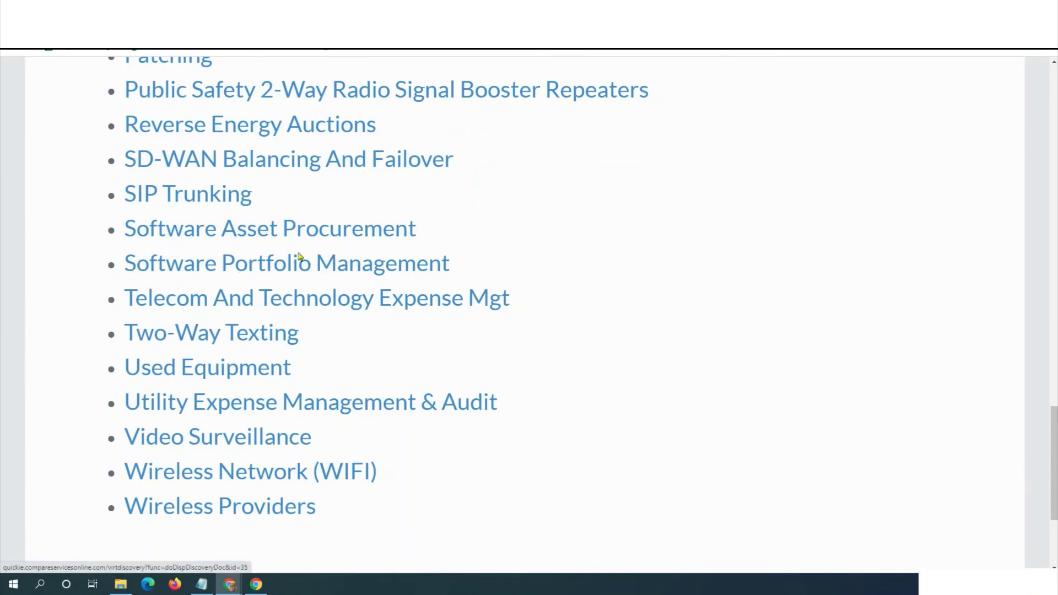
Step: Open the Software Portfolio Management document from the service list
{"action": "left_click", "coordinate": [150, 265]}
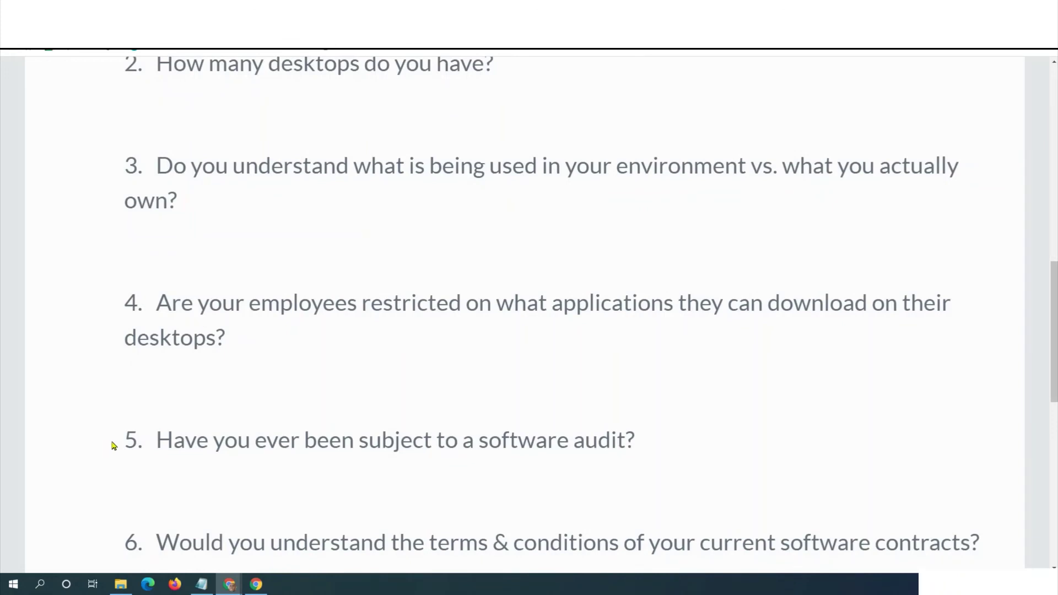
{"action": "scroll", "coordinate": [114, 446], "scroll_direction": "down", "scroll_amount": 2}
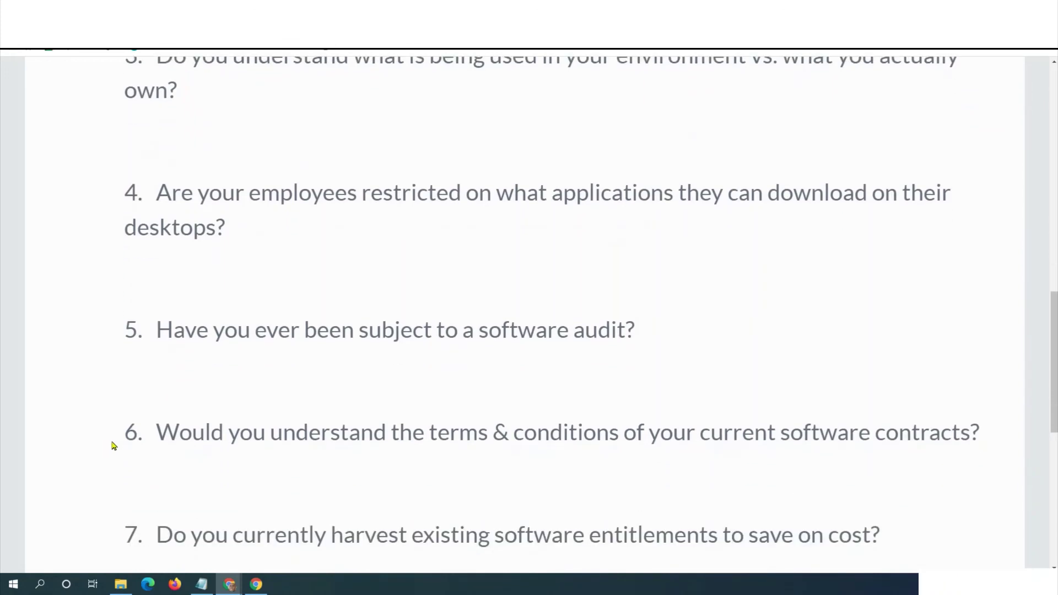
{"action": "scroll", "coordinate": [87, 454], "scroll_direction": "down", "scroll_amount": 2}
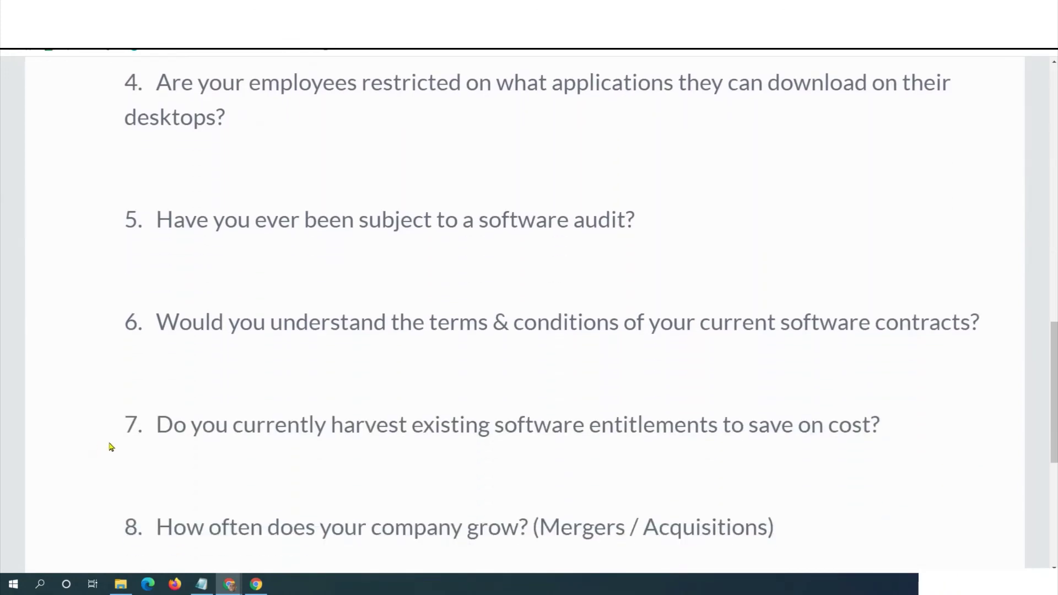
{"action": "scroll", "coordinate": [95, 519], "scroll_direction": "down", "scroll_amount": 1}
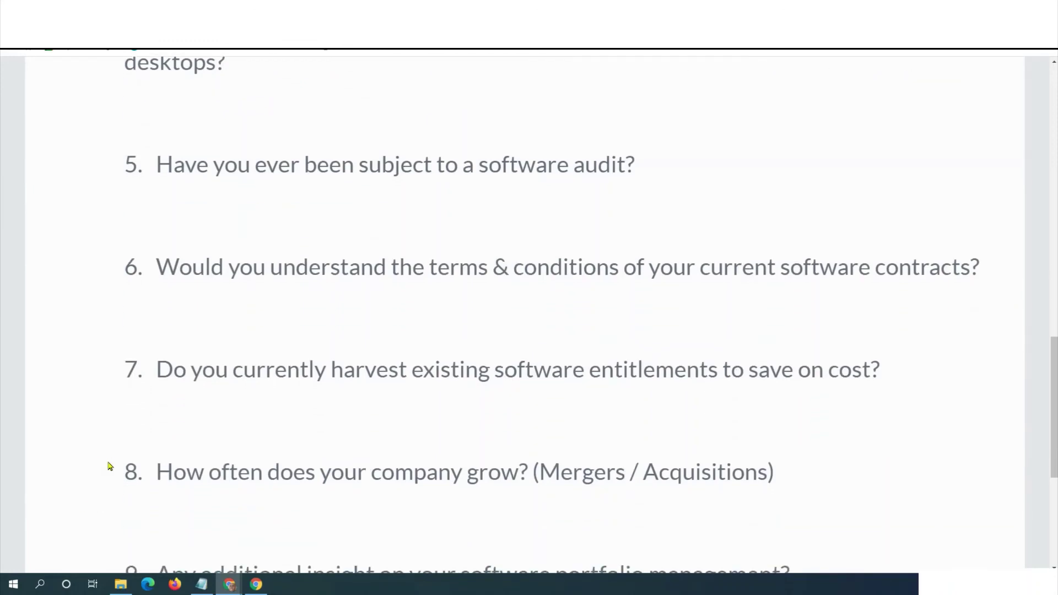
{"action": "scroll", "coordinate": [108, 466], "scroll_direction": "down", "scroll_amount": 2}
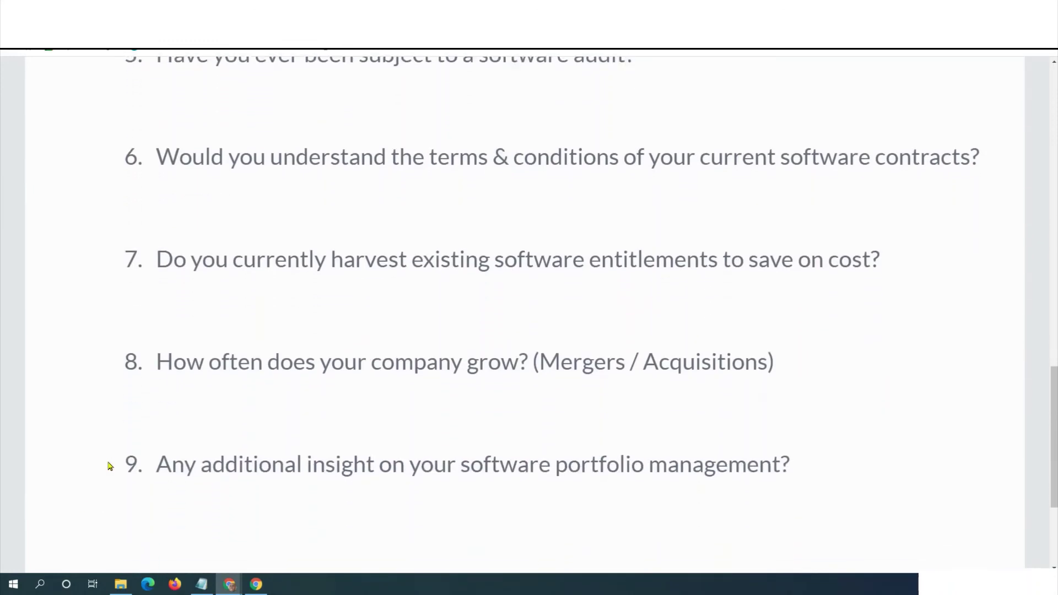
{"action": "scroll", "coordinate": [108, 466], "scroll_direction": "down", "scroll_amount": 1}
{"action": "scroll", "coordinate": [108, 467], "scroll_direction": "up", "scroll_amount": 1}
{"action": "scroll", "coordinate": [109, 466], "scroll_direction": "up", "scroll_amount": 2}
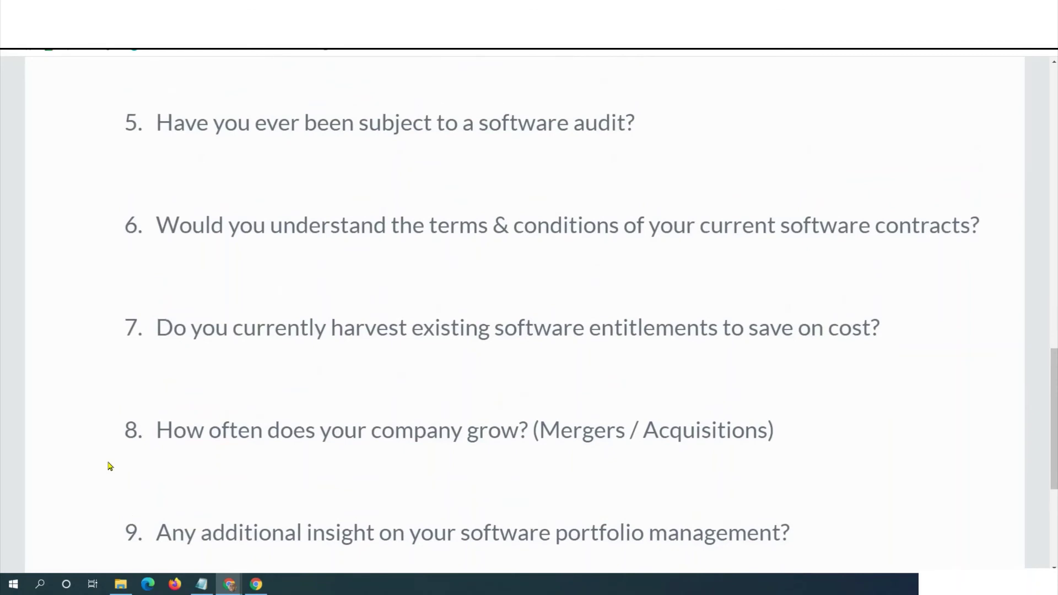